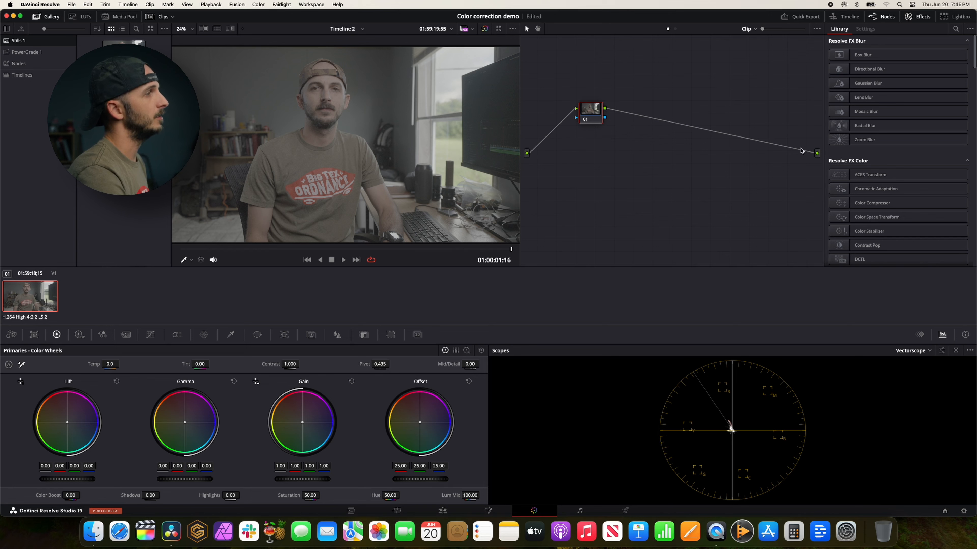
Add two serial nodes after node 01 in the clip's node graph.
left_click_drag(594, 113, 581, 135)
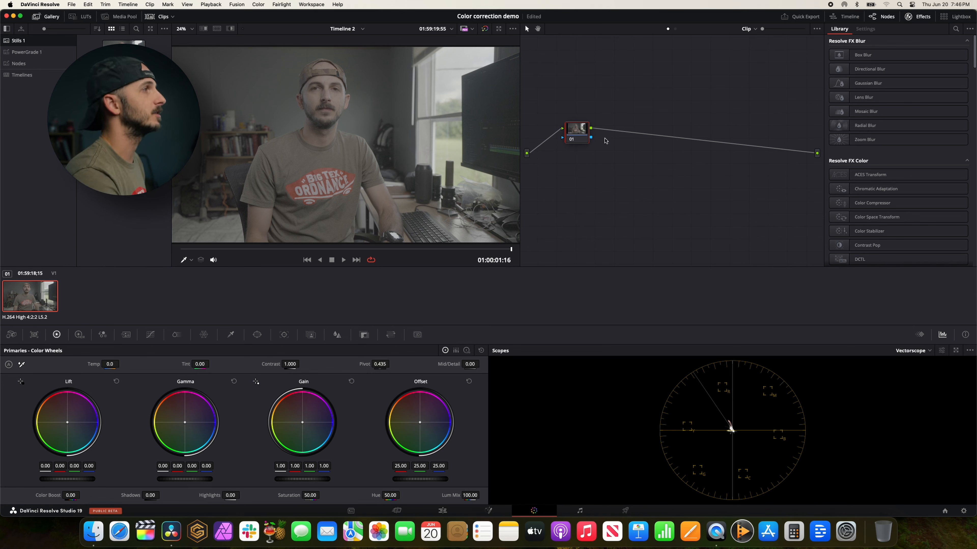
key("alt+s")
key("alt+s")
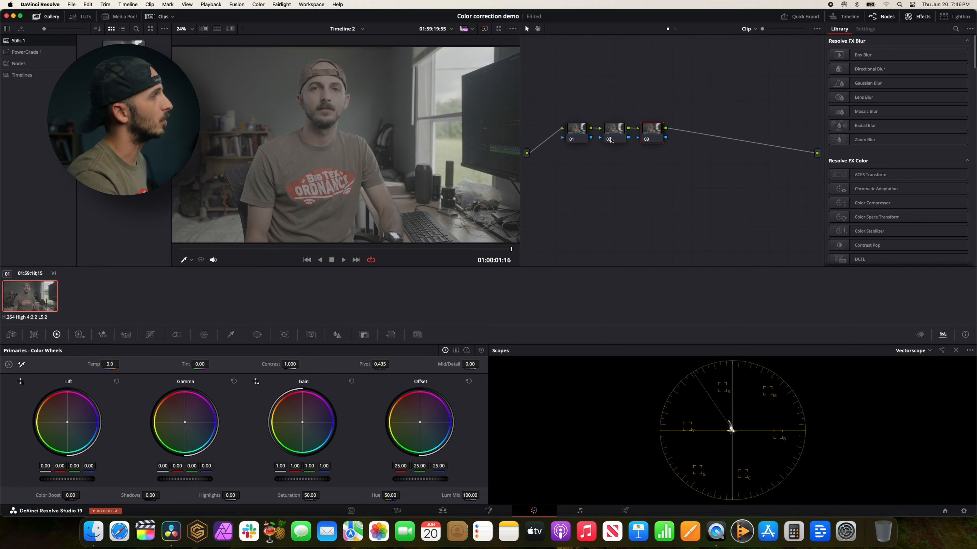
left_click_drag(576, 128, 573, 129)
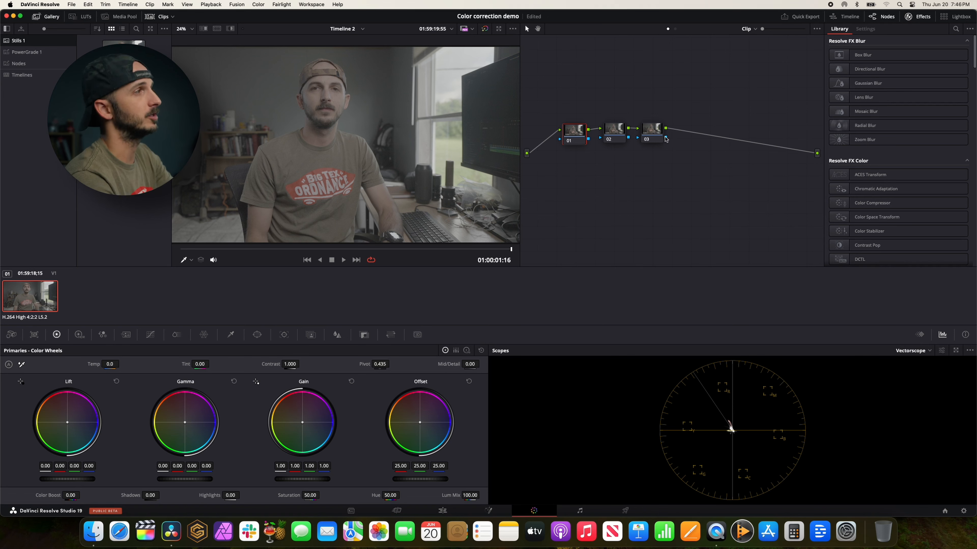
left_click(653, 133)
Look at the timeline-level node graph and return to the clip-level graph.
left_click(747, 29)
left_click(752, 49)
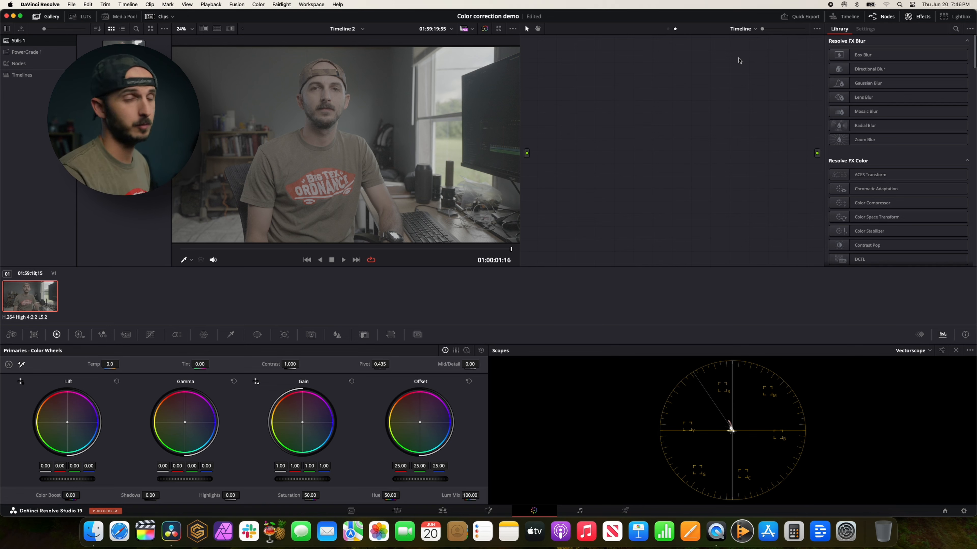
left_click(748, 28)
left_click(738, 40)
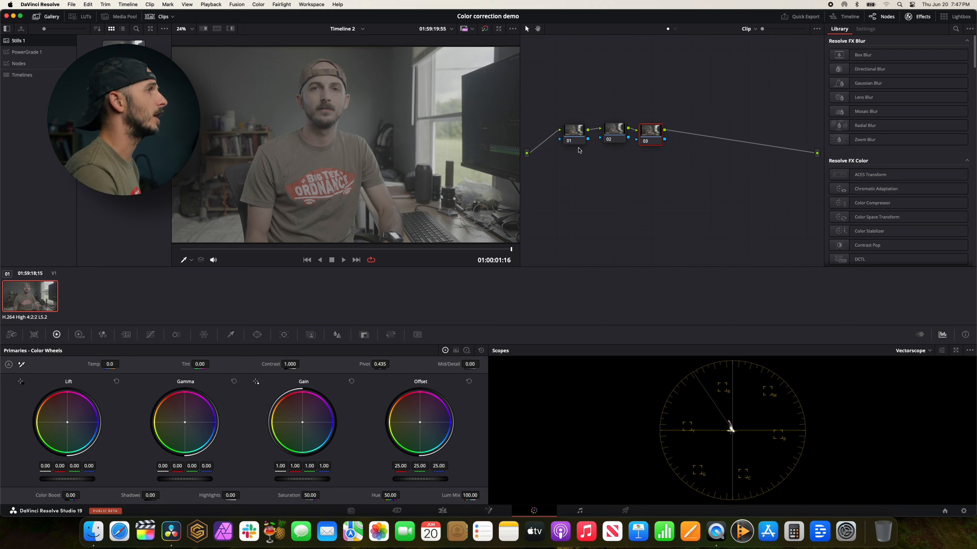
Delete all three nodes from the clip's node graph.
left_click_drag(661, 97, 616, 127)
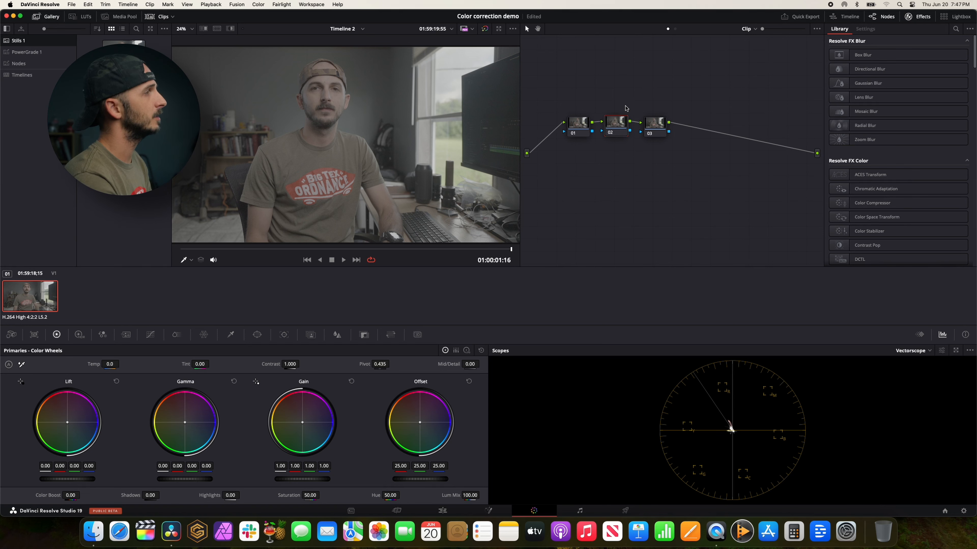
left_click(582, 123)
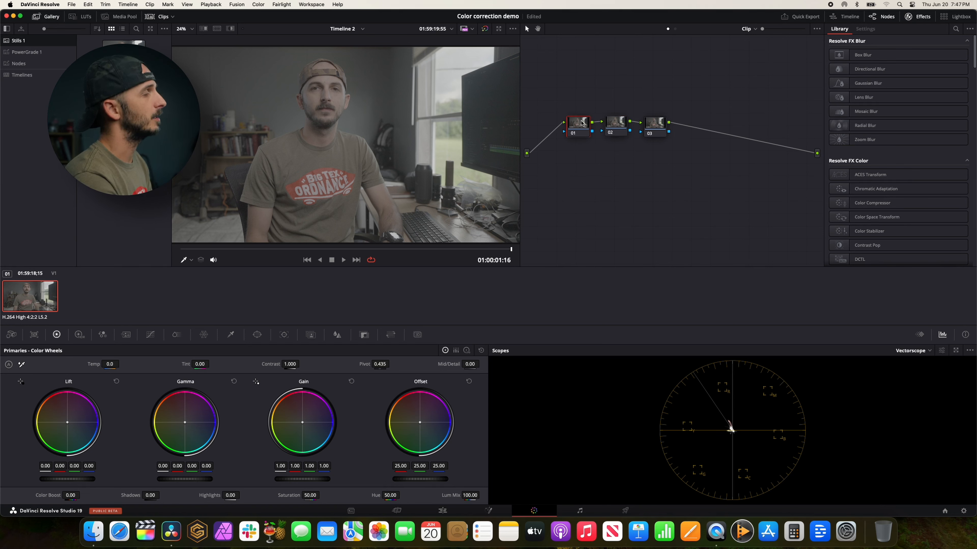
left_click(615, 124)
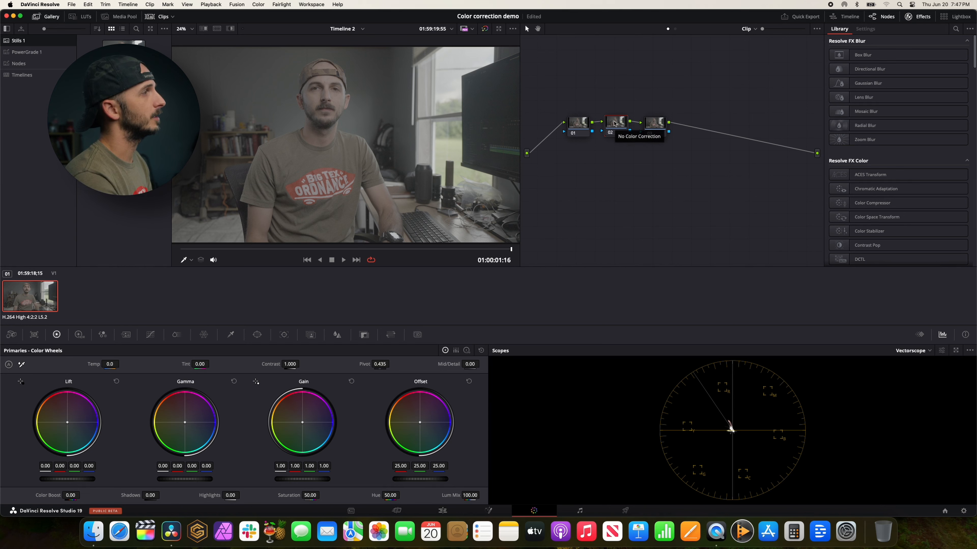
left_click(655, 127)
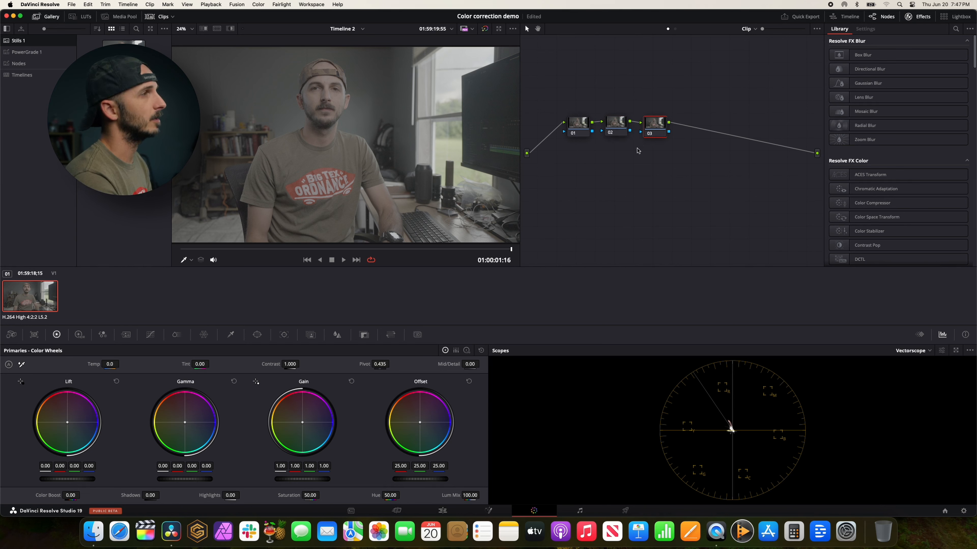
left_click_drag(574, 96, 658, 134)
key("Delete")
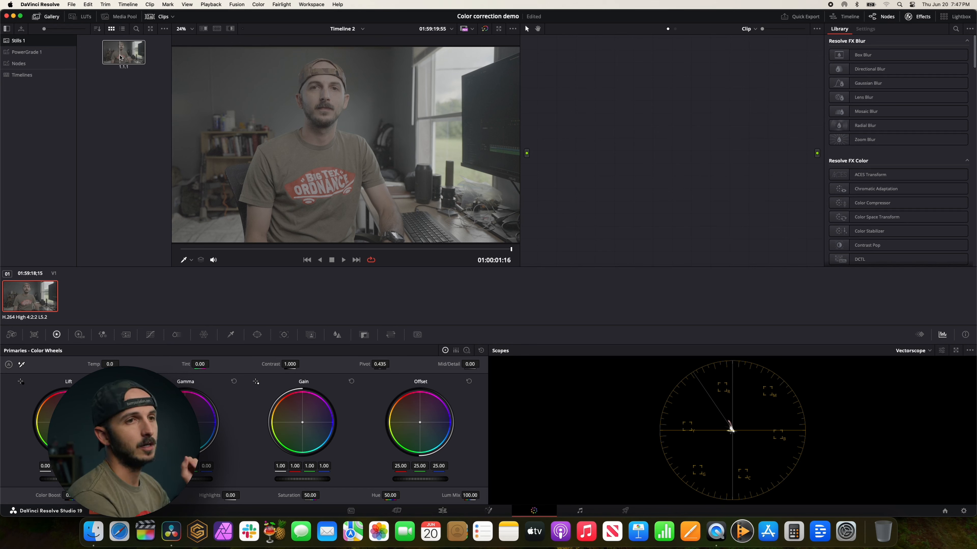
Try the Stills 1 still and the third PowerGrade 1 grade on the clip, and delete the resulting nodes.
left_click_drag(120, 58, 577, 122)
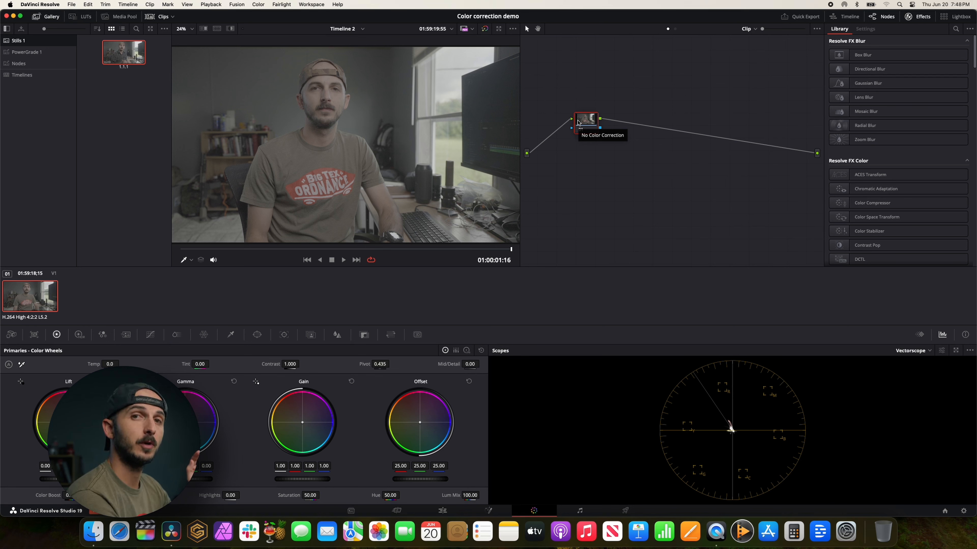
left_click(27, 52)
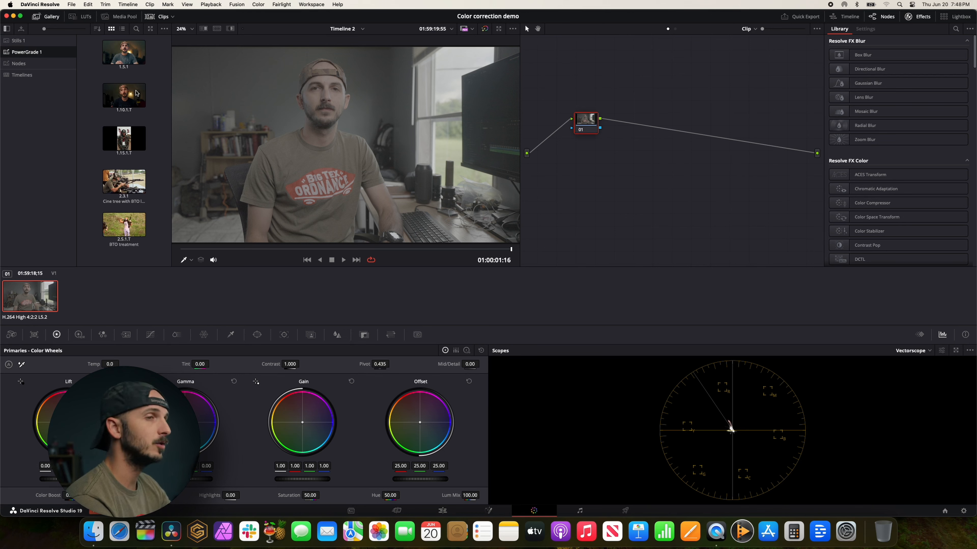
left_click_drag(124, 139, 593, 135)
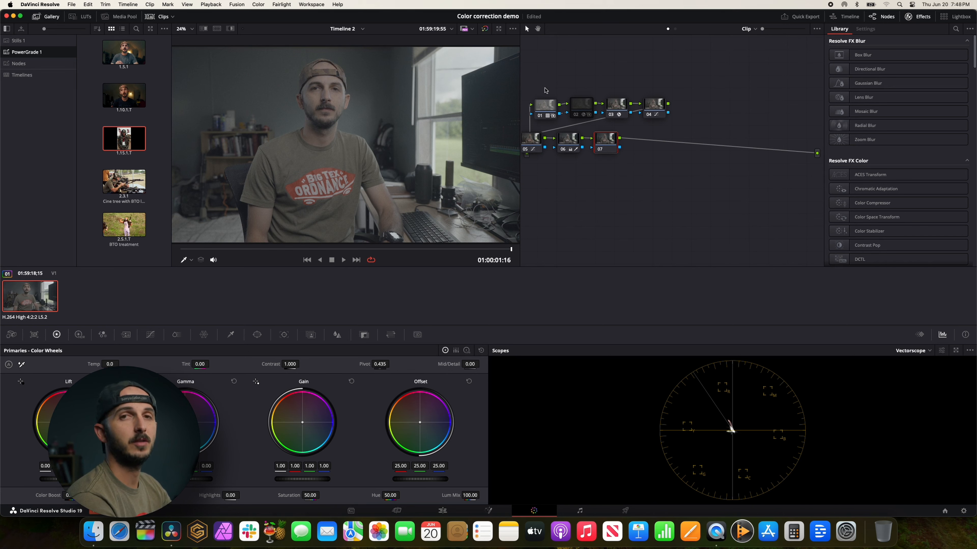
left_click_drag(534, 69, 652, 166)
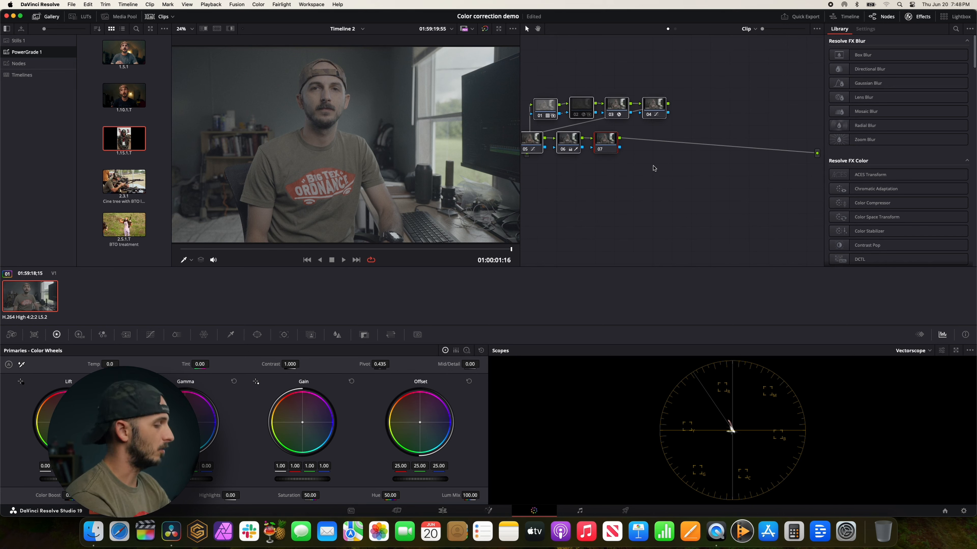
key("Delete")
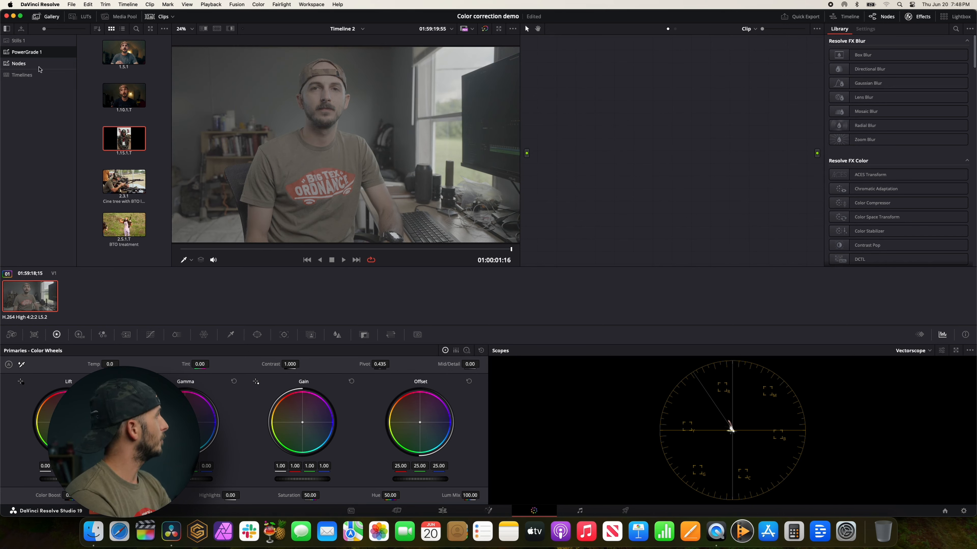
Open the Nodes album in the gallery and add the clip to a new group named Slog.
left_click(23, 63)
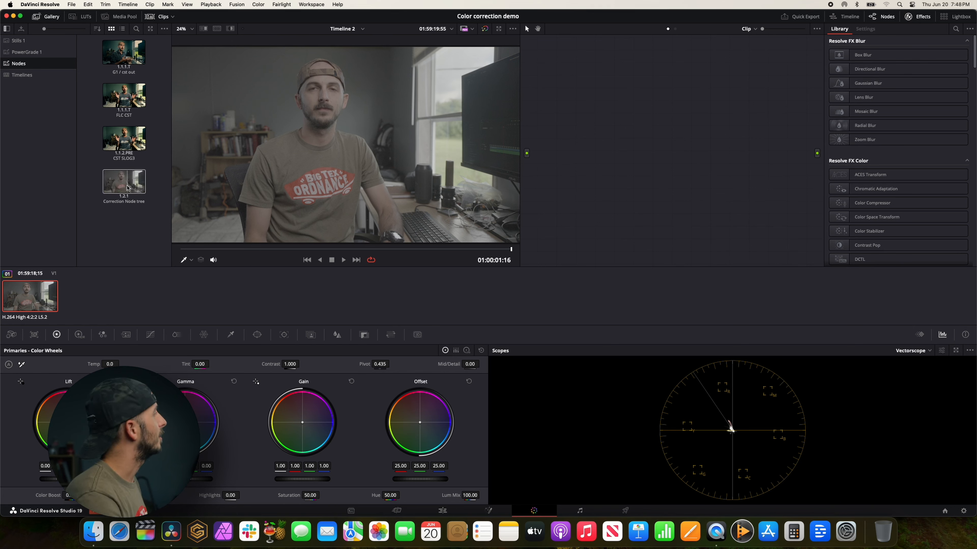
right_click(49, 289)
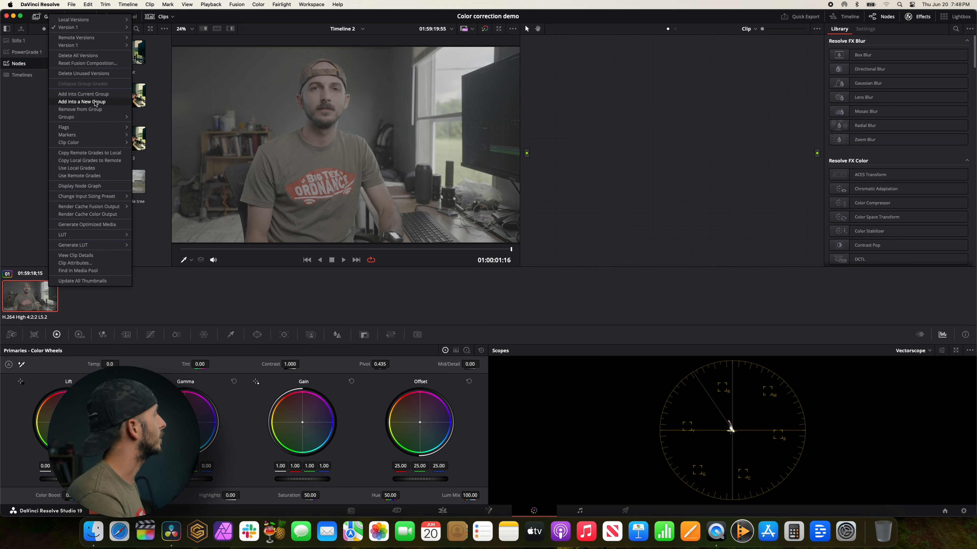
left_click(95, 102)
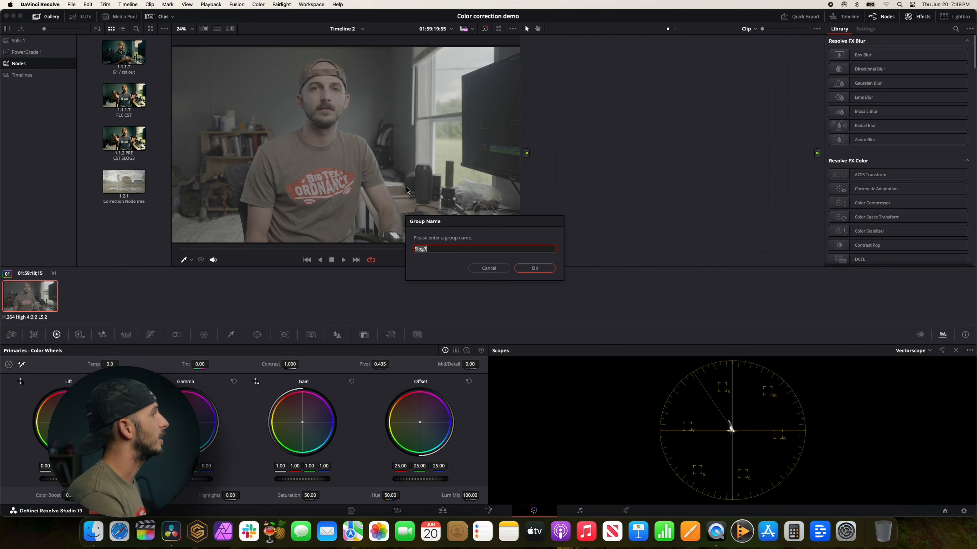
type("Slog")
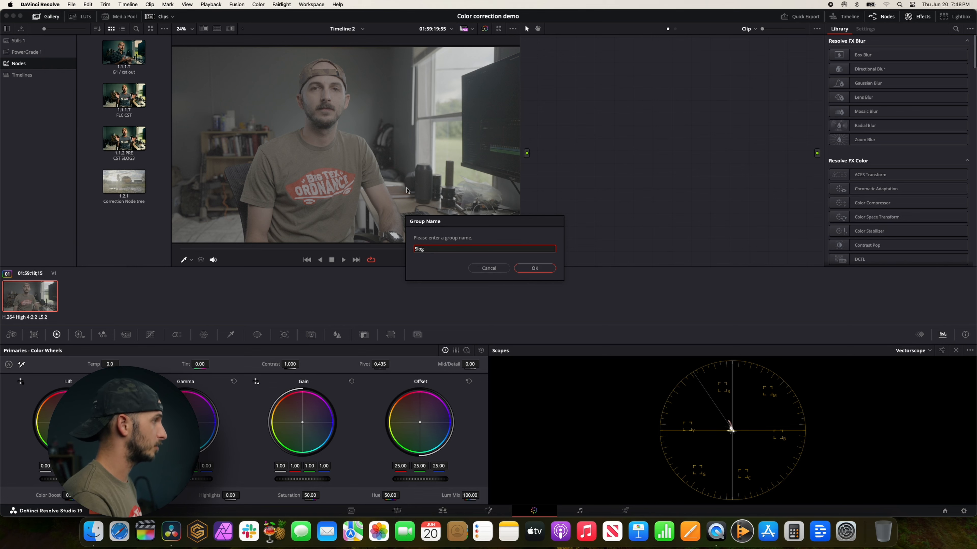
key("Return")
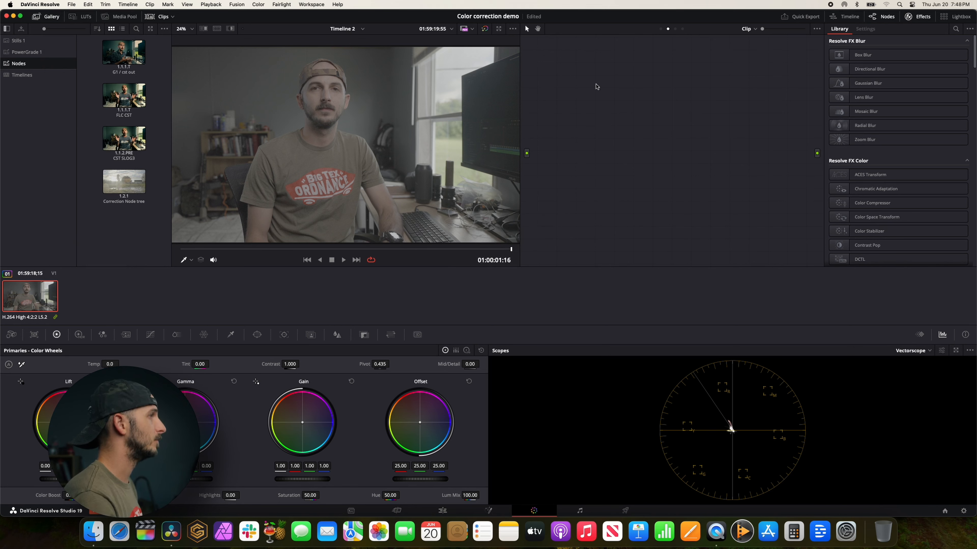
Examine the group pre-clip, clip, group post-clip and timeline levels of the node graph.
left_click(660, 30)
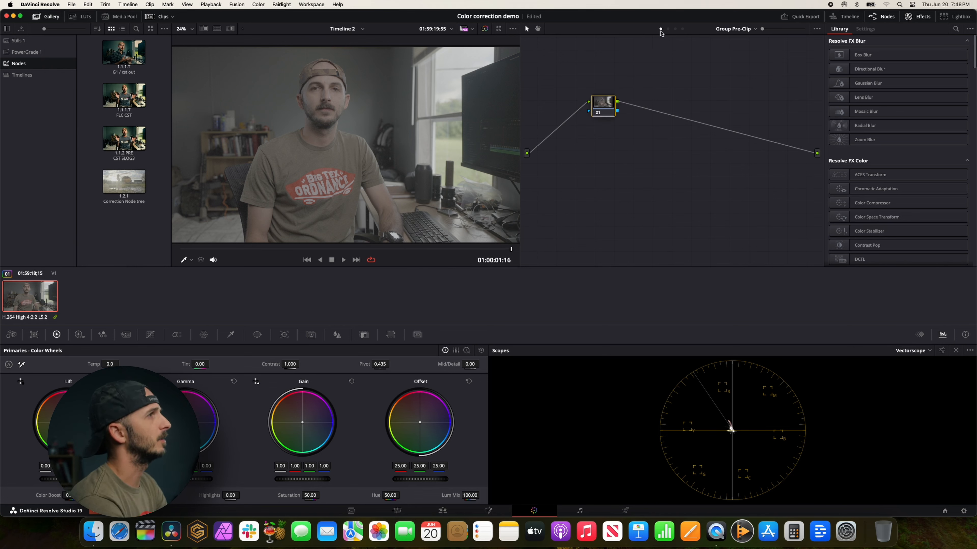
left_click(675, 29)
left_click(661, 29)
left_click_drag(592, 124, 582, 135)
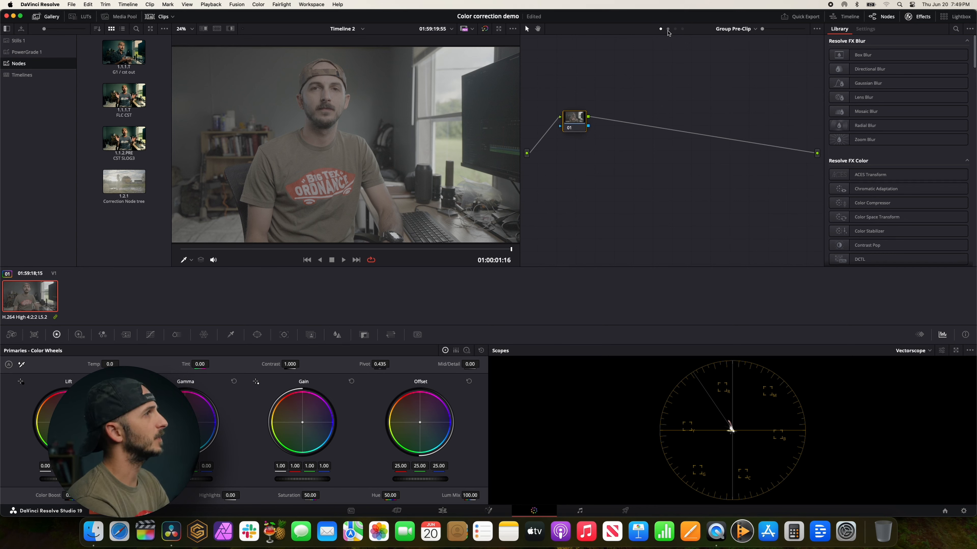
left_click(668, 29)
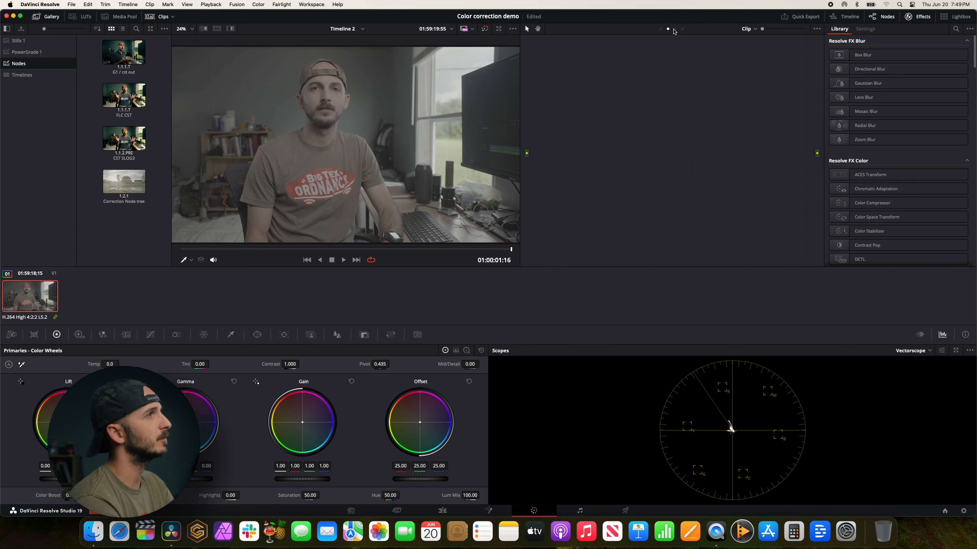
left_click(683, 30)
left_click(675, 30)
left_click(668, 29)
left_click(660, 30)
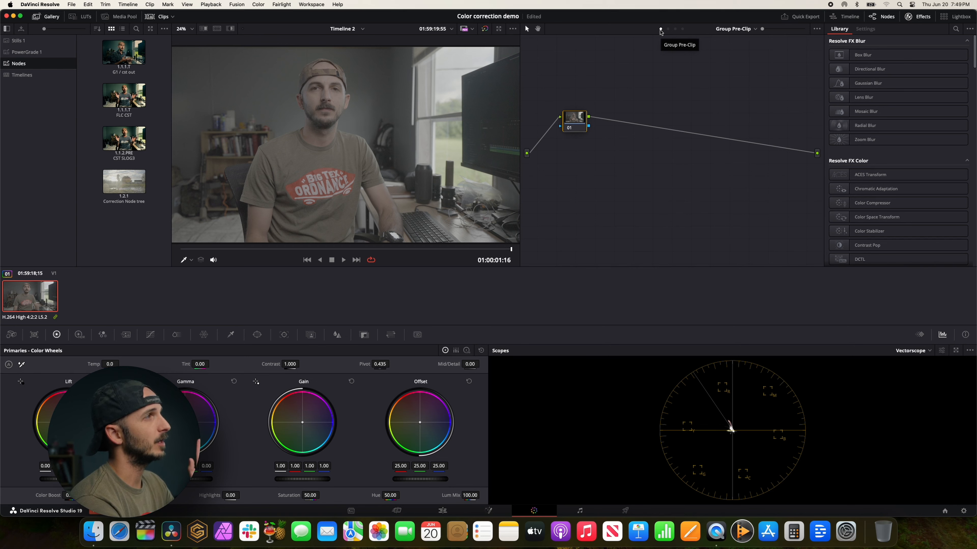
left_click(668, 30)
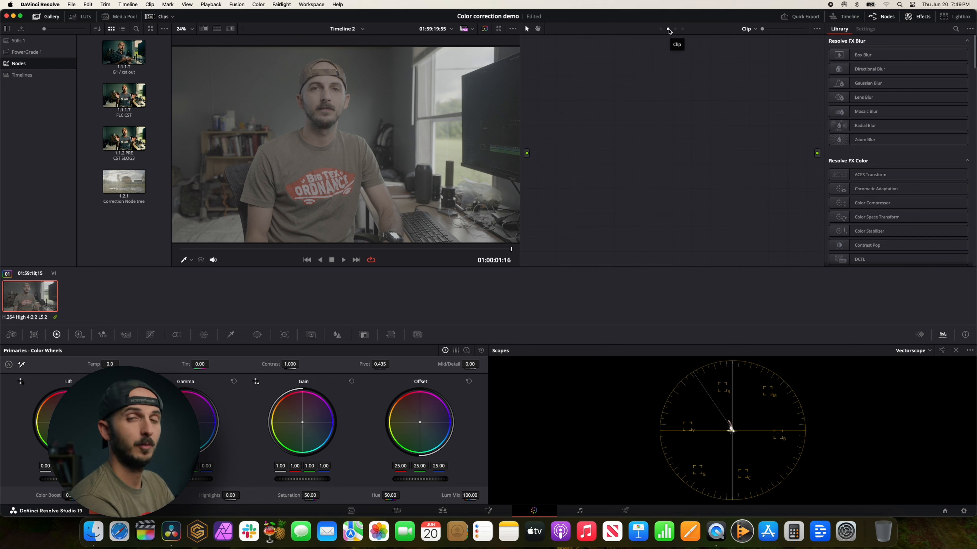
left_click(675, 30)
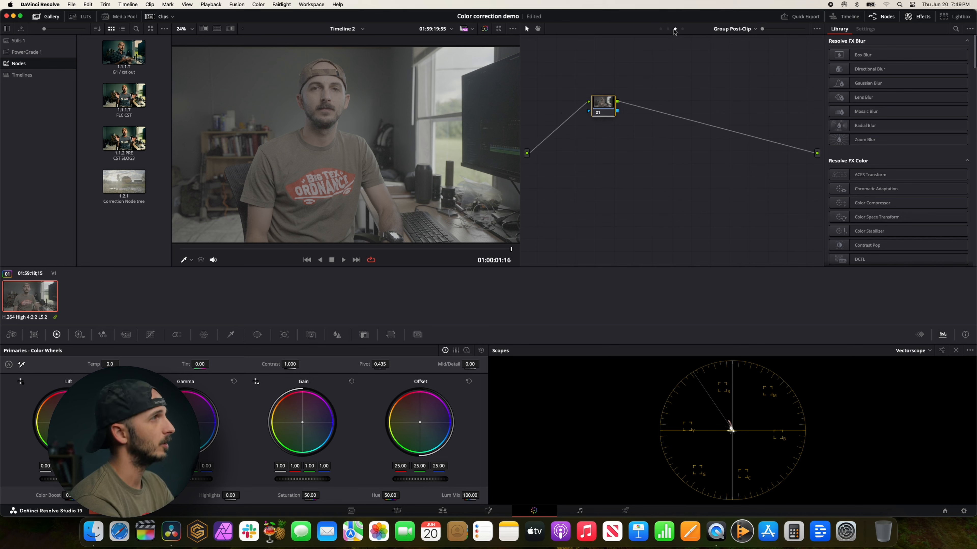
left_click(668, 30)
left_click(660, 30)
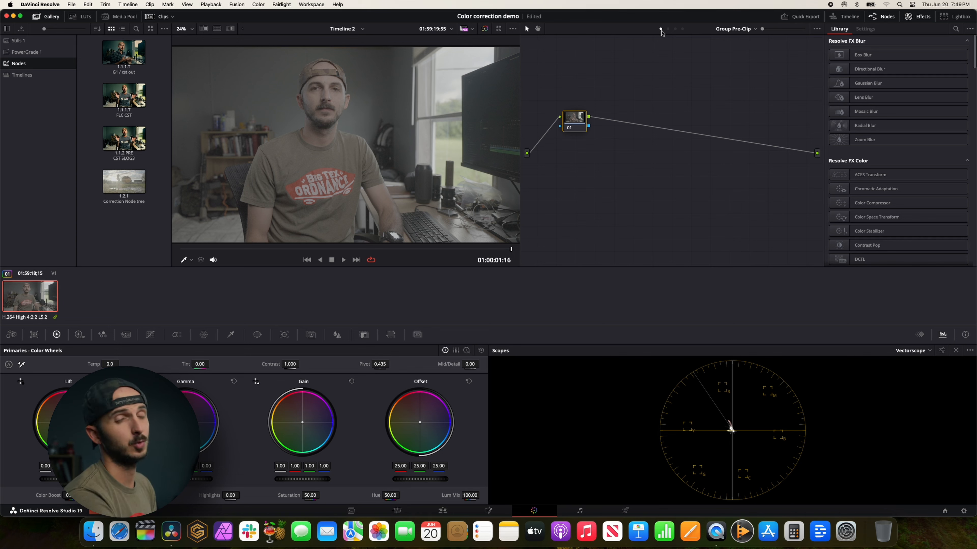
left_click(676, 29)
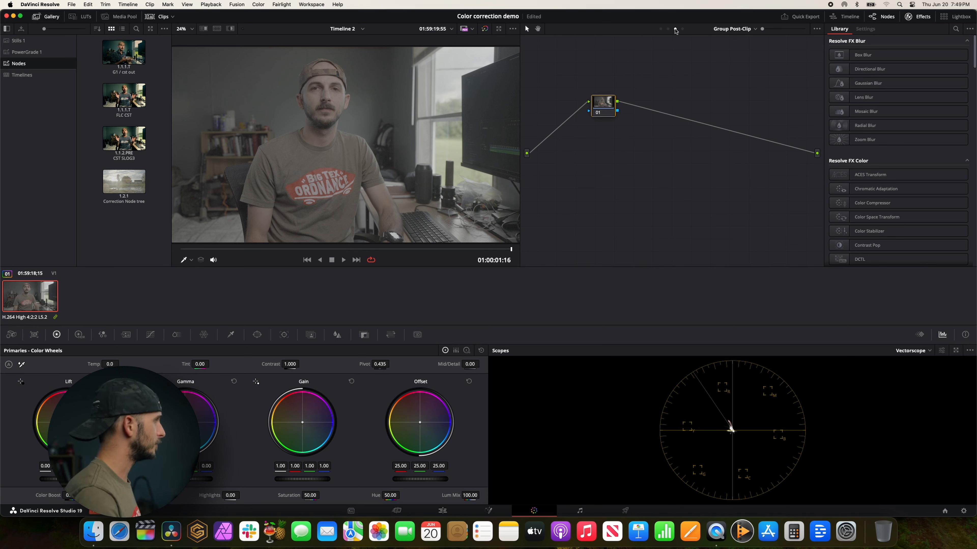
Apply the saved CST SLOG3 grade to the node at the Group Pre-Clip level.
left_click(660, 29)
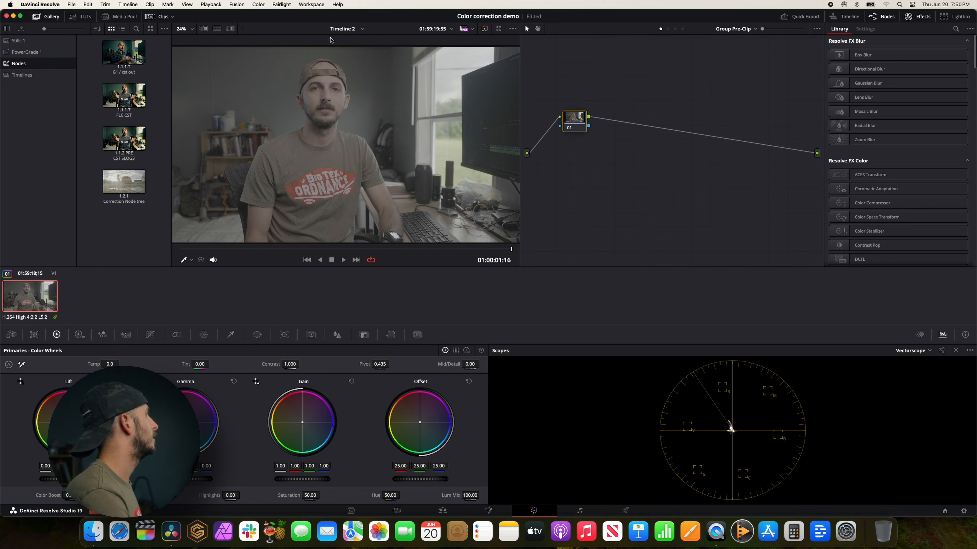
left_click_drag(141, 141, 581, 117)
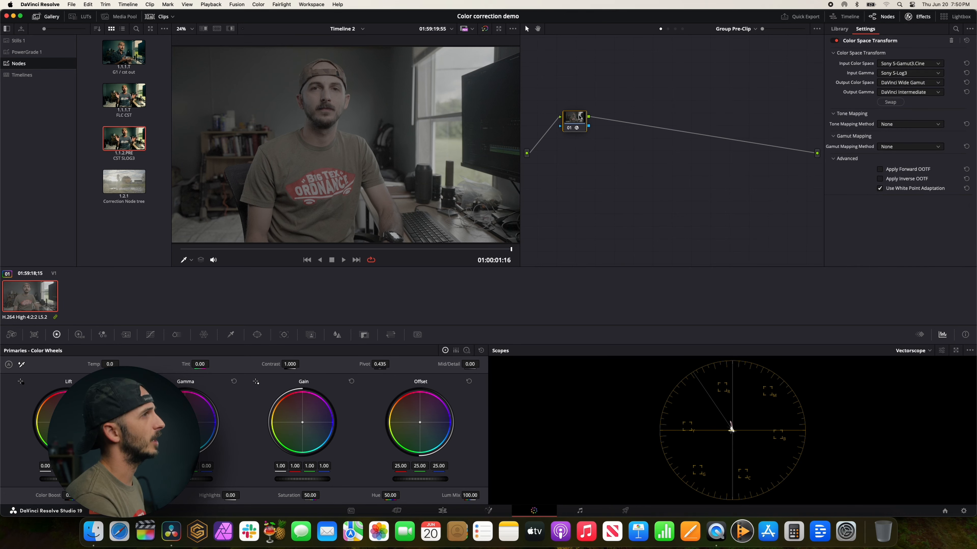
left_click_drag(572, 117, 567, 111)
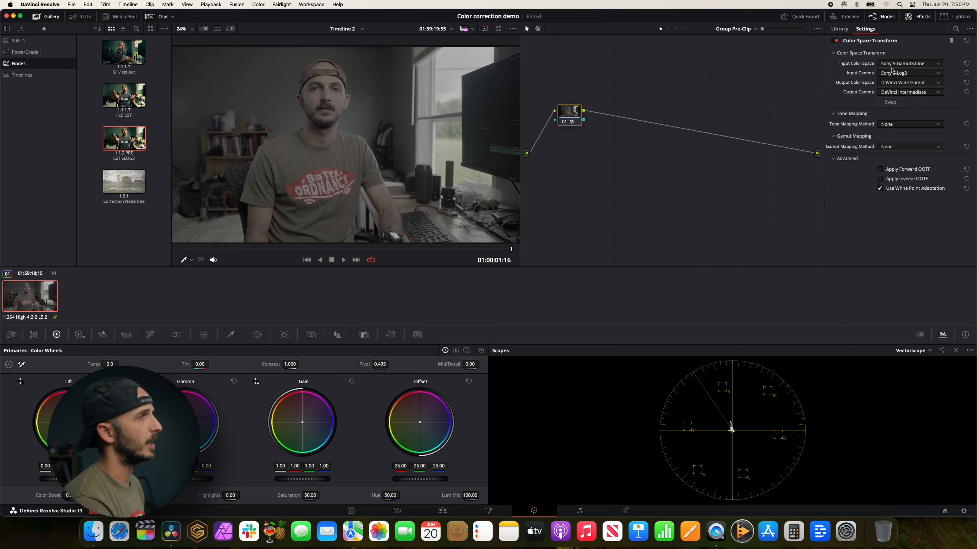
left_click_drag(573, 115, 579, 114)
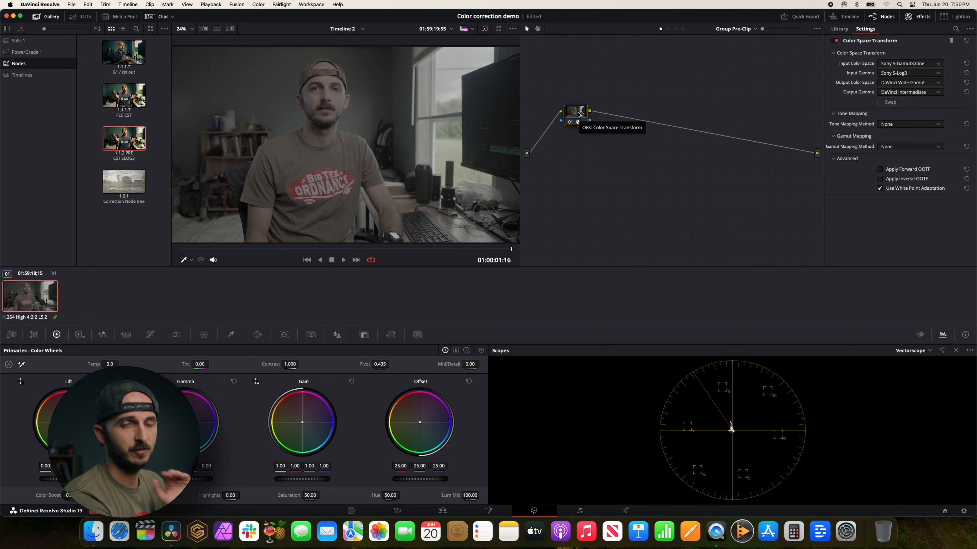
Apply the saved G1 / cst out grade at the Timeline level and disable its Film Look Creator node 01.
left_click(682, 29)
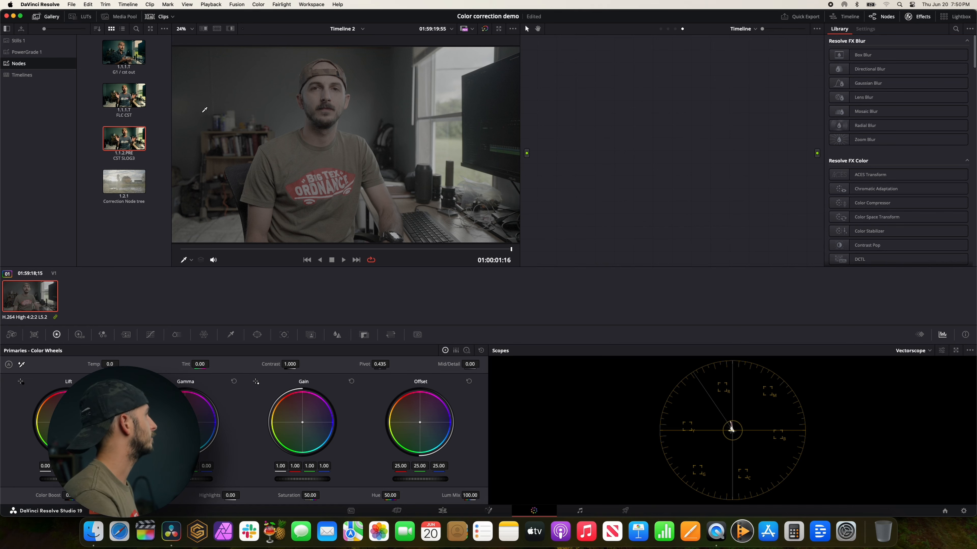
left_click_drag(126, 55, 654, 145)
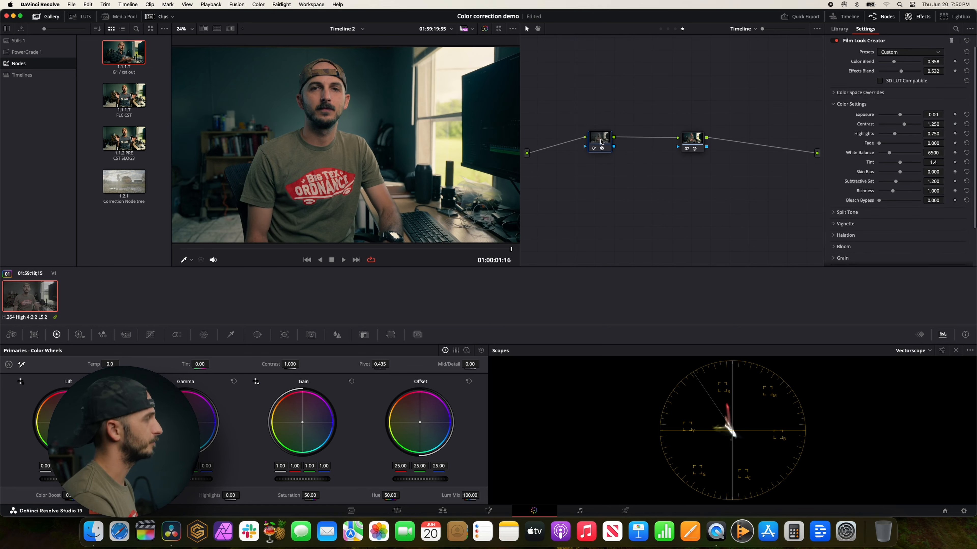
key("super+d")
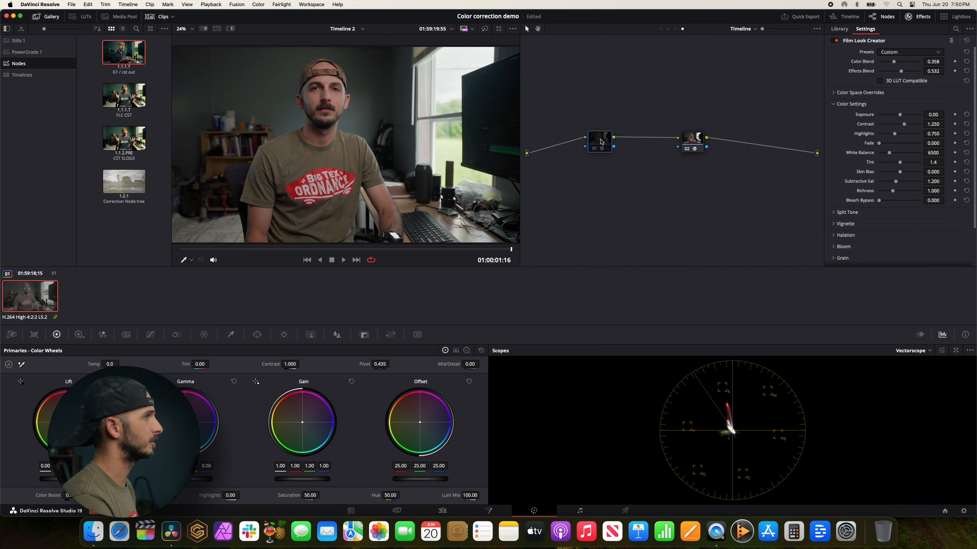
Remove the Film Look Creator plugin from node 01 at the Timeline level and space the two nodes further apart.
left_click_drag(691, 141, 702, 139)
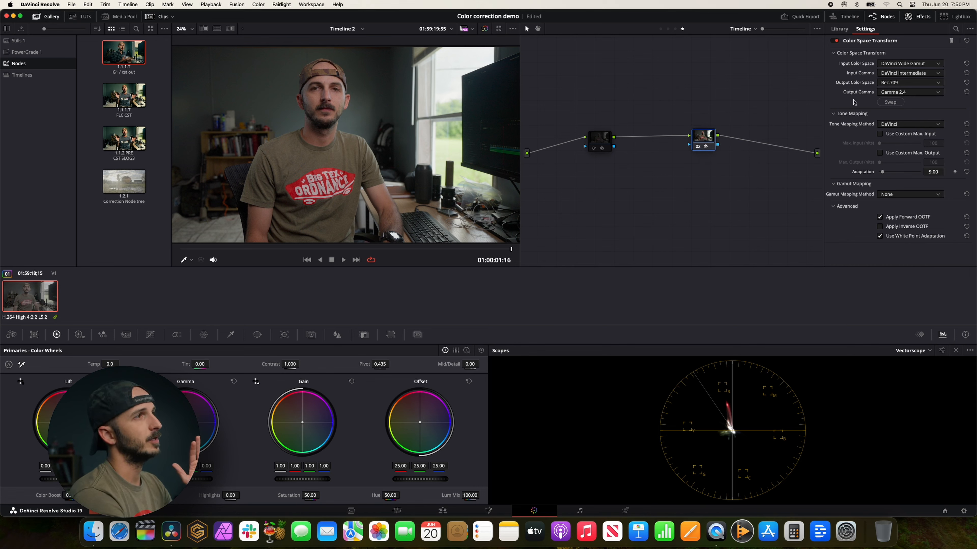
left_click_drag(702, 141, 744, 142)
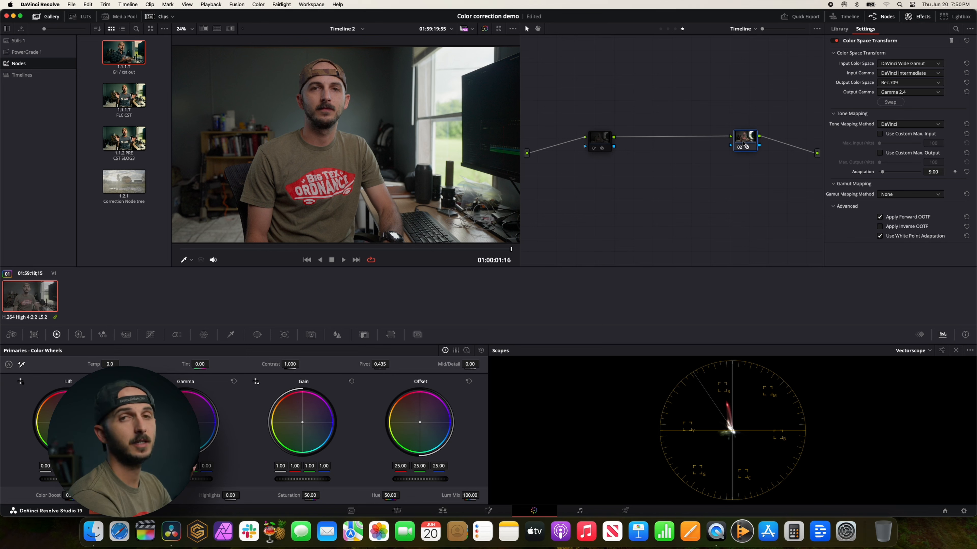
left_click_drag(600, 140, 616, 136)
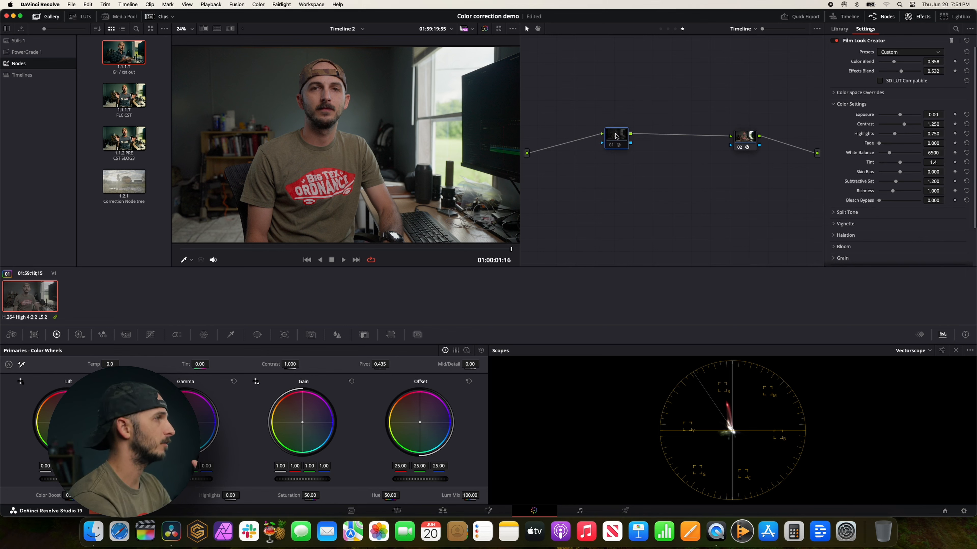
right_click(616, 136)
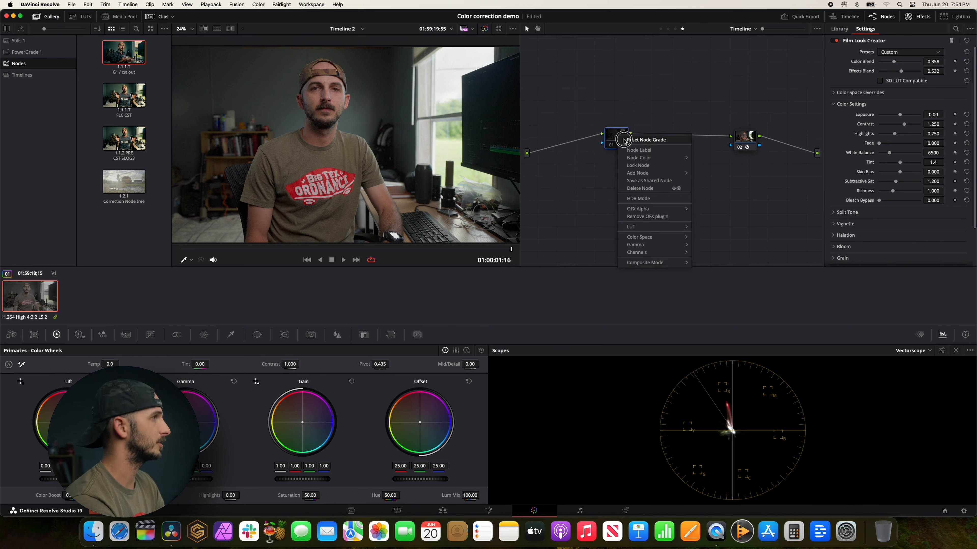
left_click(647, 216)
left_click_drag(620, 136, 622, 139)
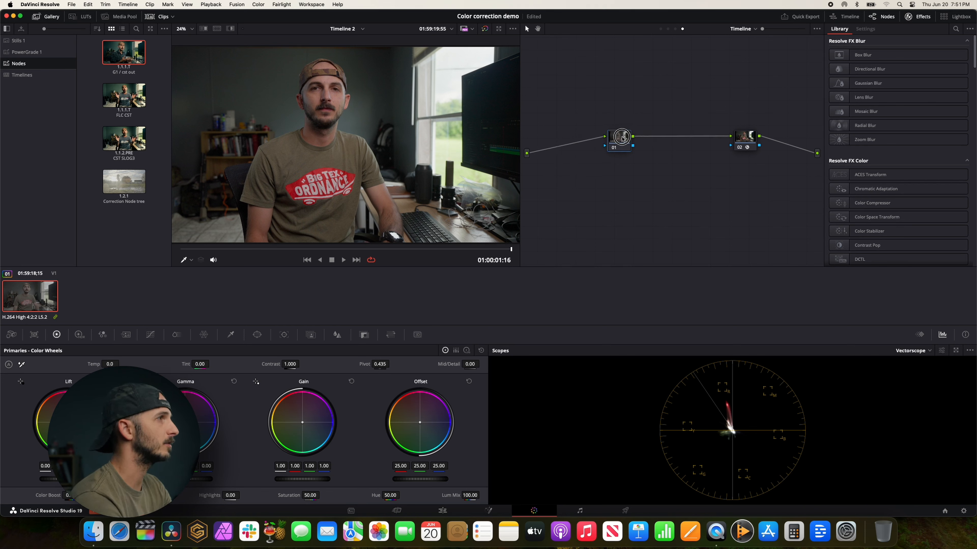
left_click(739, 137)
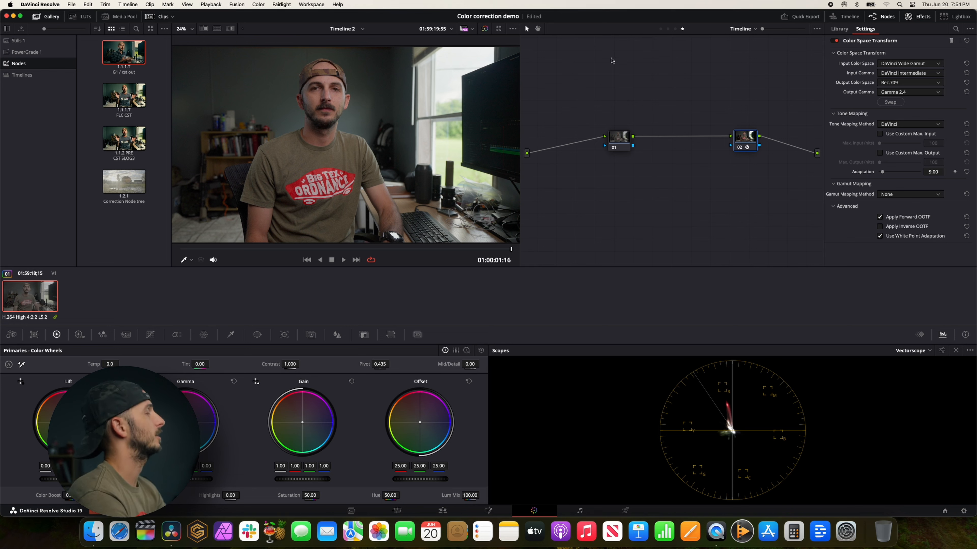
Apply the saved Correction Node tree grade at the Clip level and hide the effects library.
left_click(668, 29)
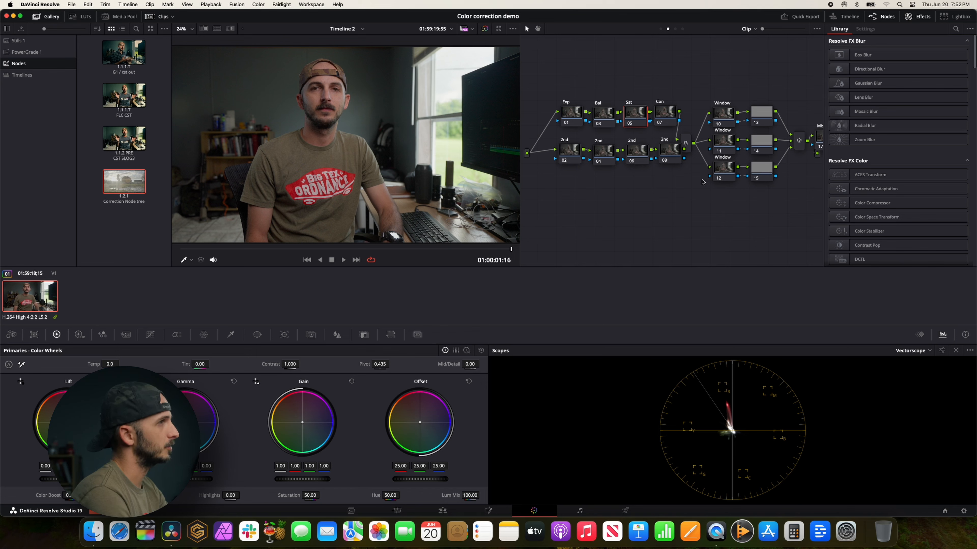
left_click(918, 19)
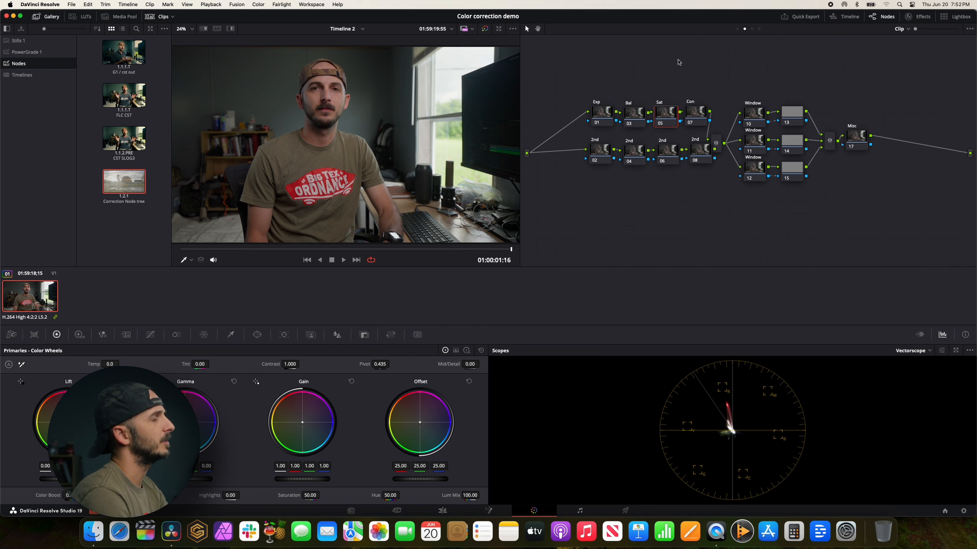
Examine the clip tree's 2nd nodes, mixers, Window branches and Misc node, checking the window shapes available on node 13.
left_click(703, 154)
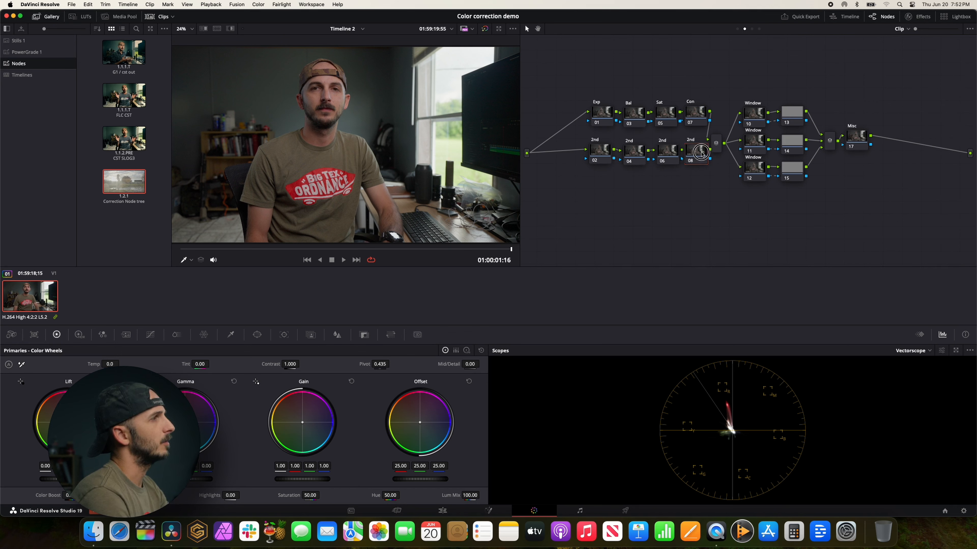
left_click(602, 151)
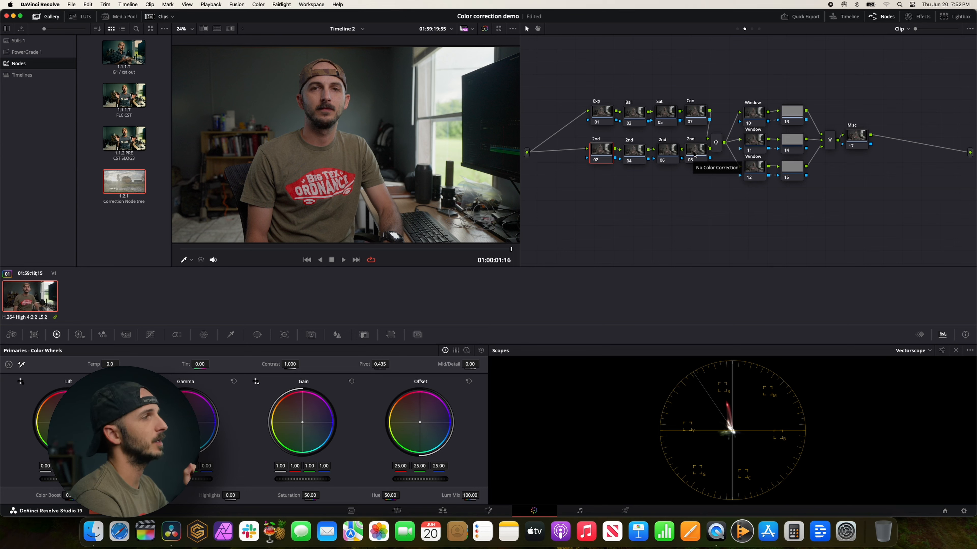
left_click_drag(716, 141, 785, 121)
left_click(725, 134)
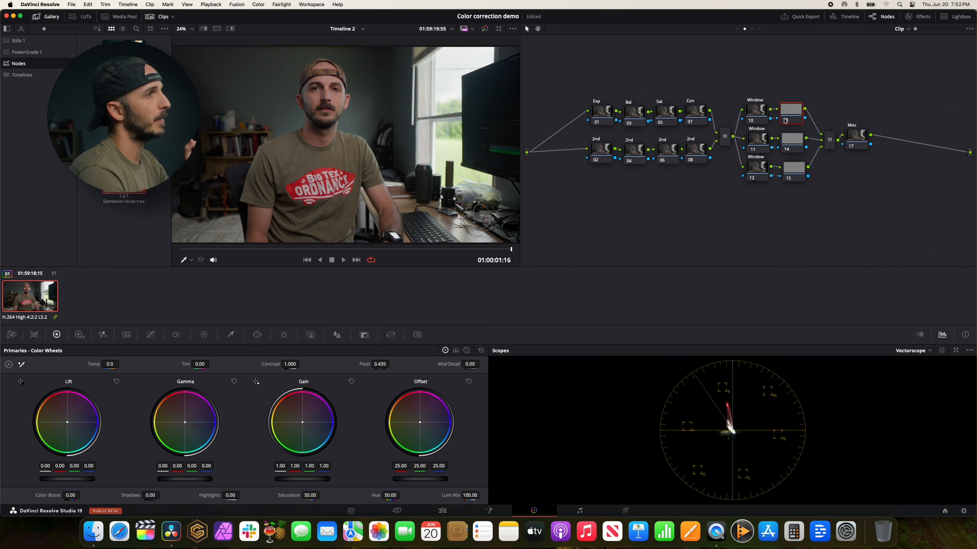
left_click(257, 335)
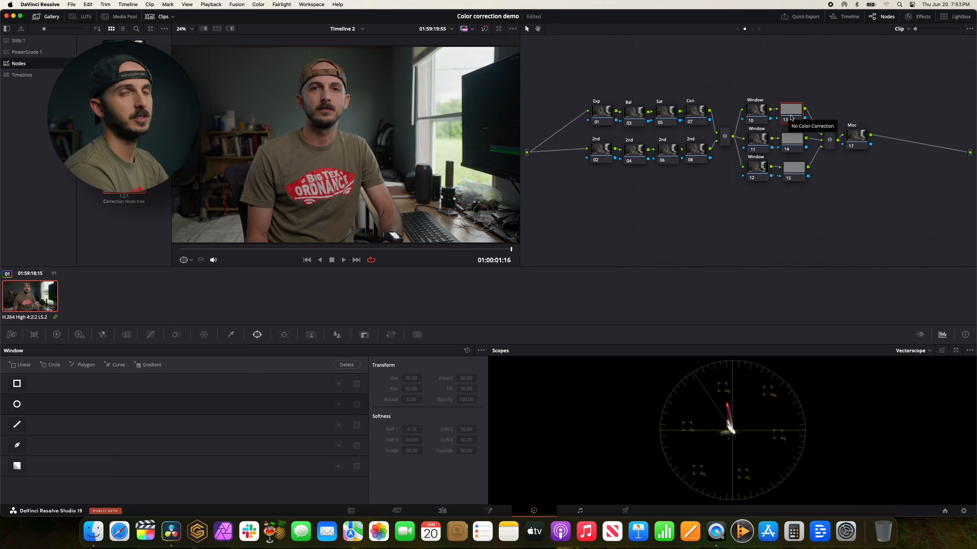
left_click(827, 137)
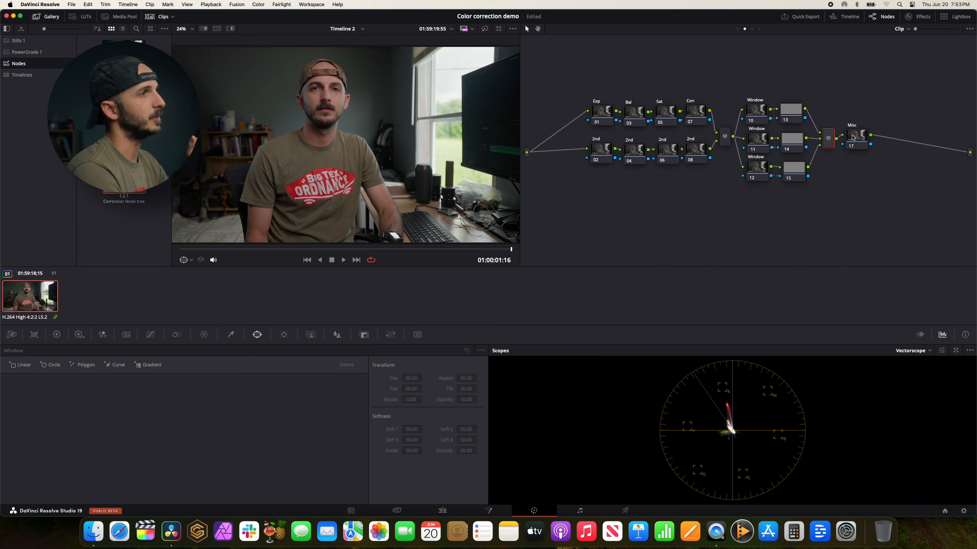
left_click_drag(853, 140, 857, 144)
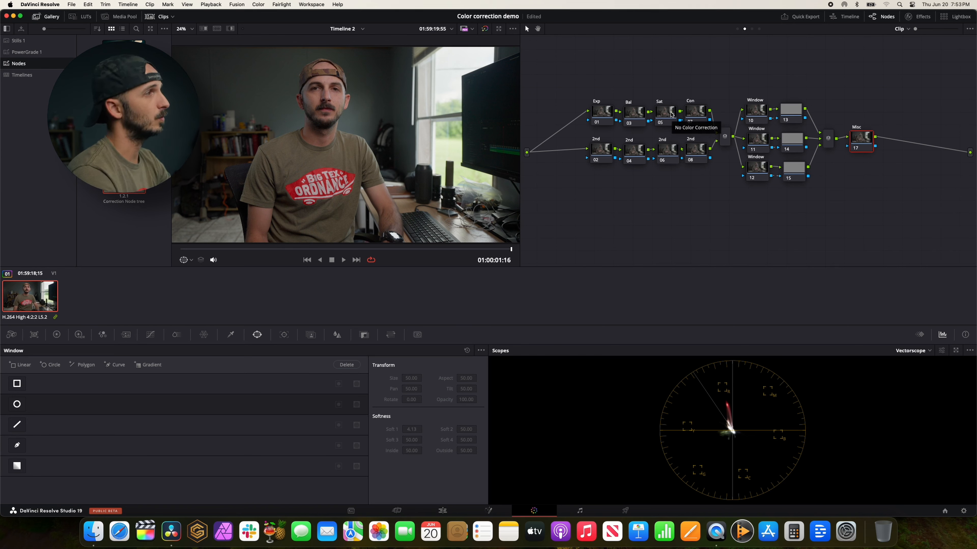
Select the Exp node 01 and switch the scope to Waveform.
left_click(608, 117)
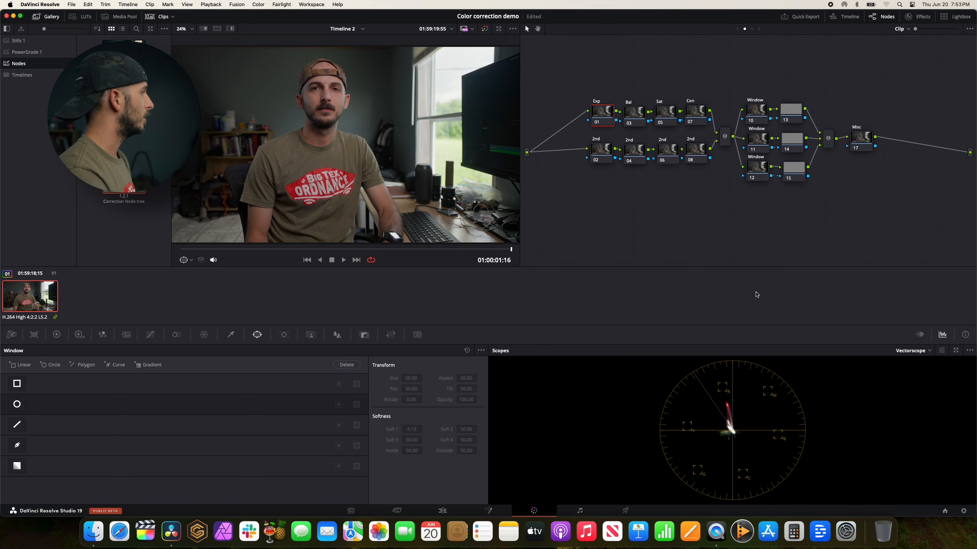
left_click(906, 352)
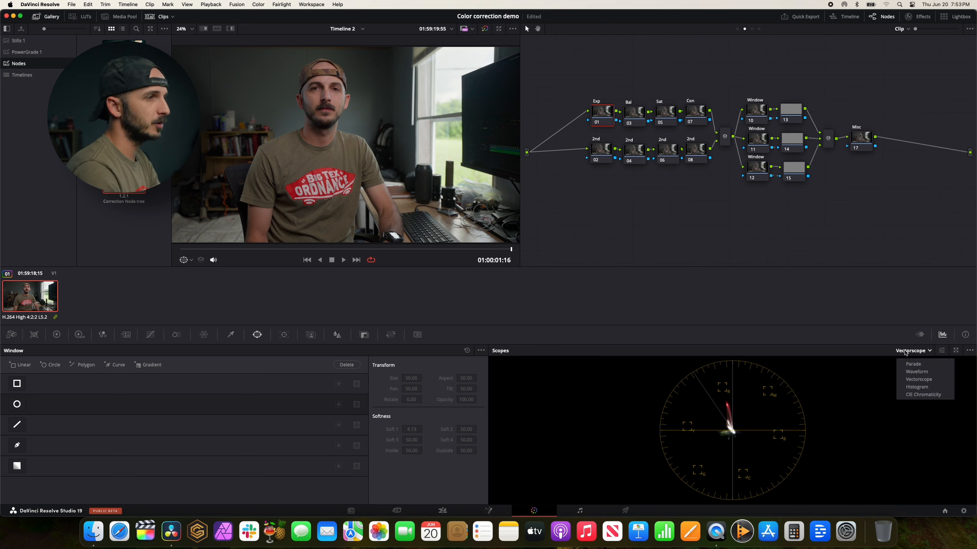
left_click(910, 372)
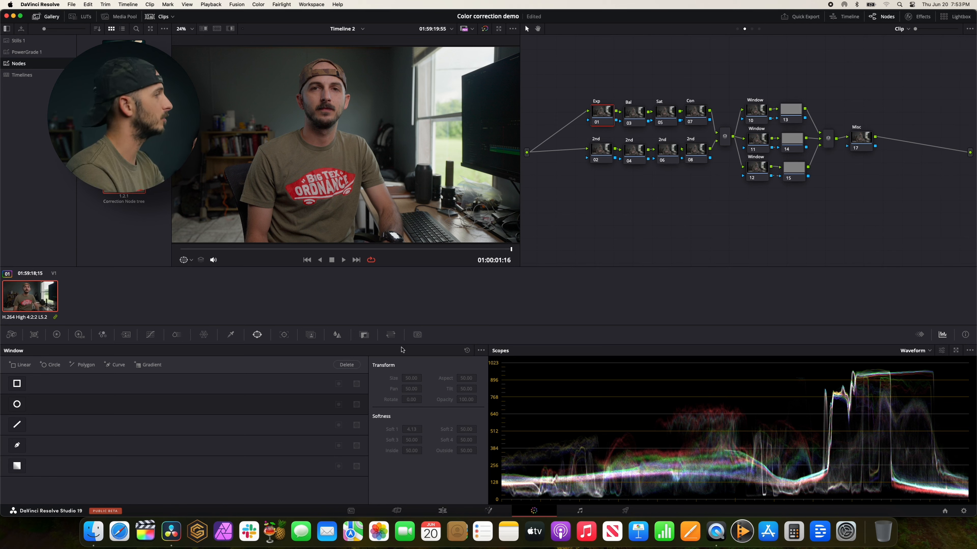
Try lowering the Offset to 23.90 and the Lift to -0.01 on the Exp node, resetting each adjustment.
left_click(57, 335)
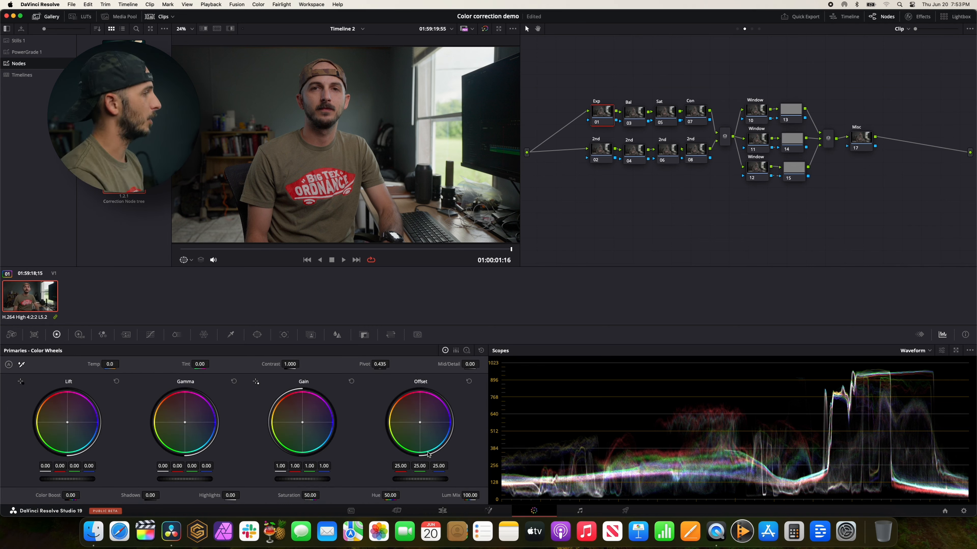
left_click_drag(431, 483, 403, 453)
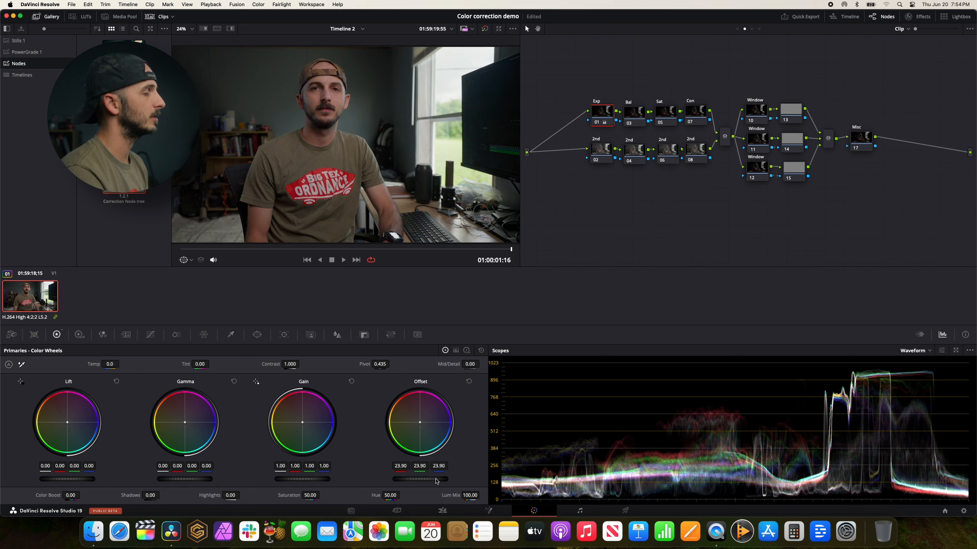
left_click(470, 381)
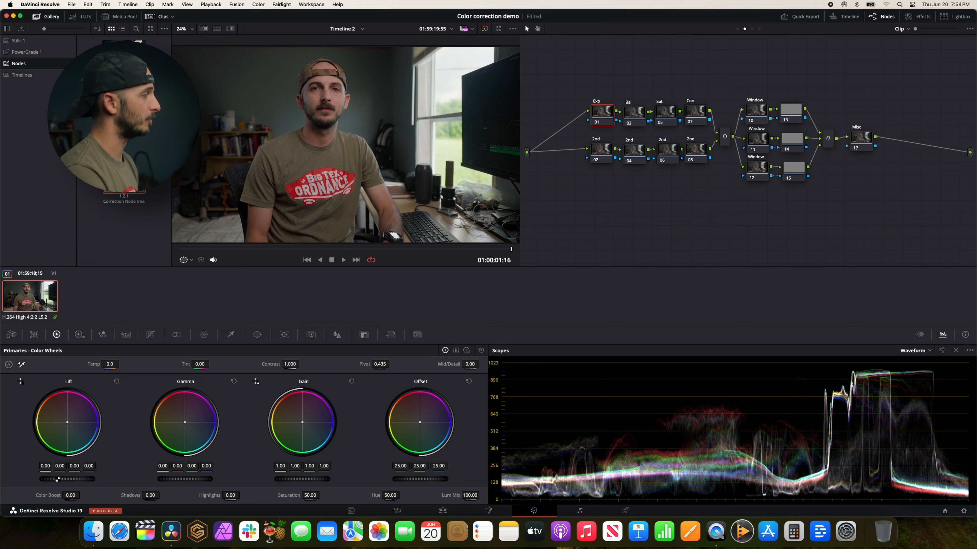
left_click_drag(63, 479, 110, 469)
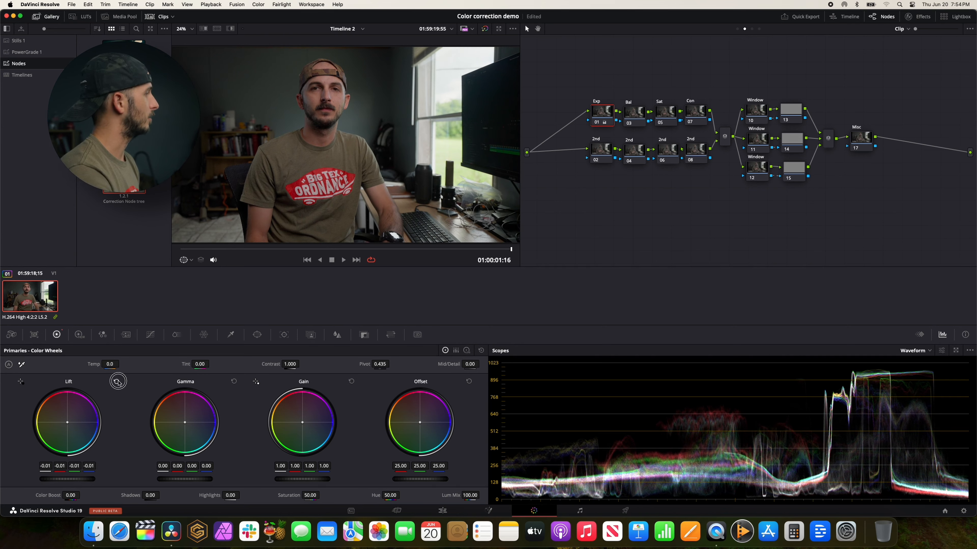
Shape the Exp node's custom curve by moving the black point inward, pulling down the highlights and raising the midtones.
left_click(150, 334)
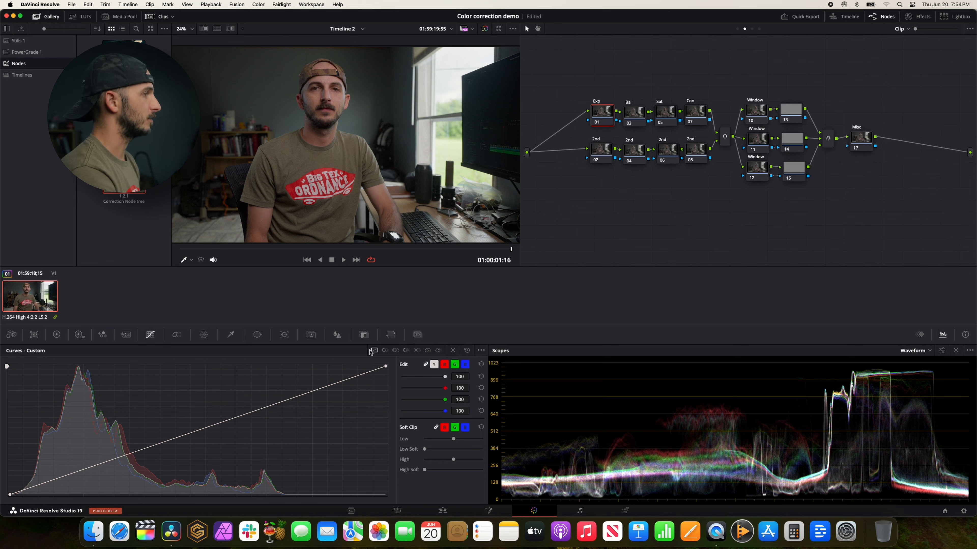
left_click_drag(9, 494, 16, 495)
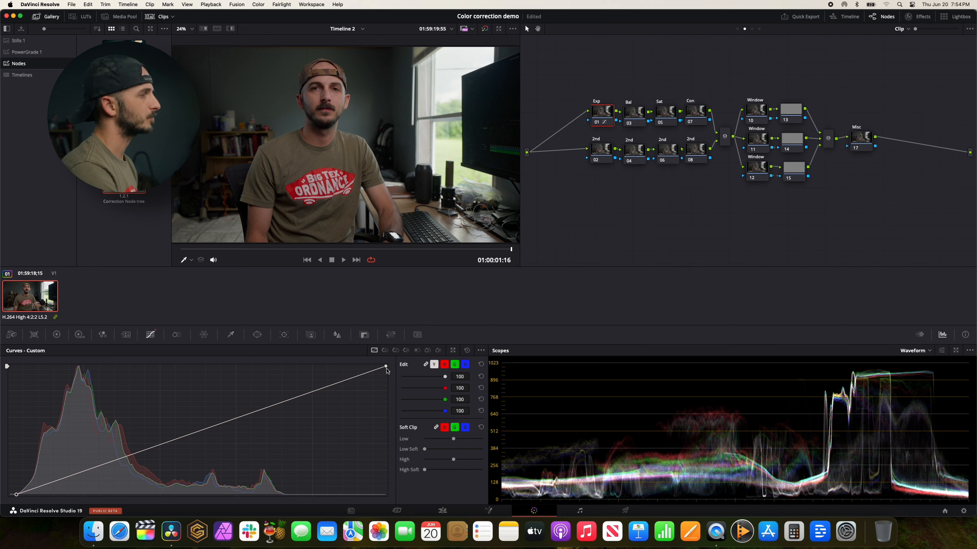
left_click_drag(385, 366, 386, 368)
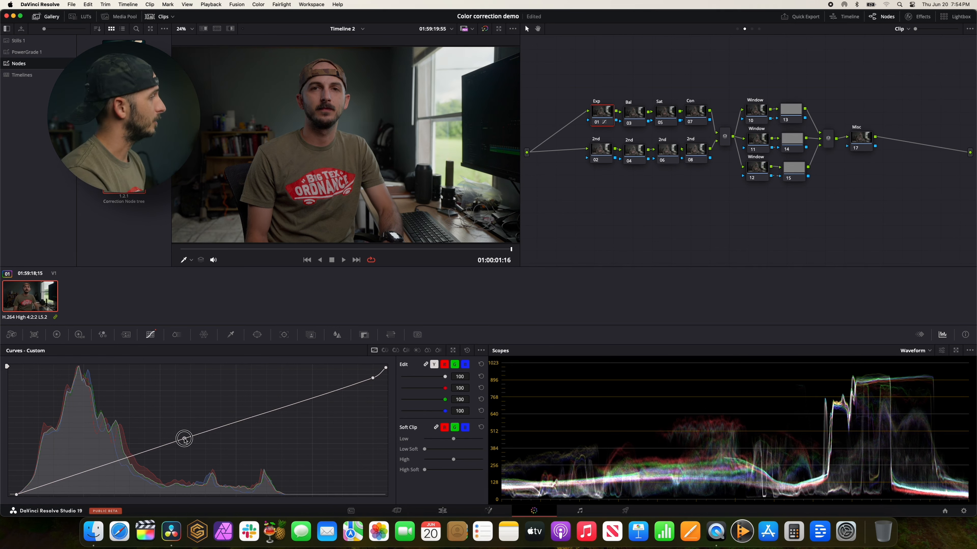
left_click_drag(183, 435, 187, 430)
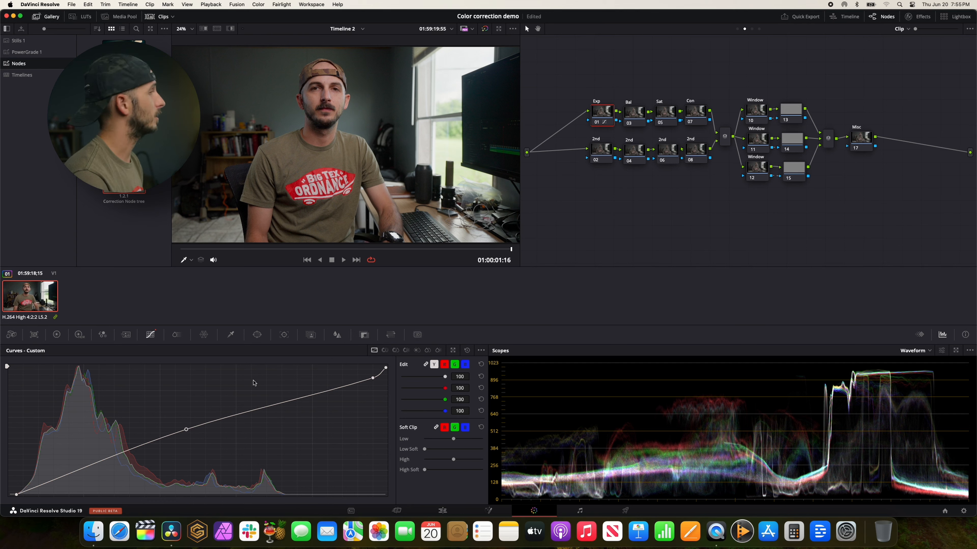
Try an automatic white balance on the Bal node 03 by sampling the shirt logo, and reset its primaries.
left_click(595, 156)
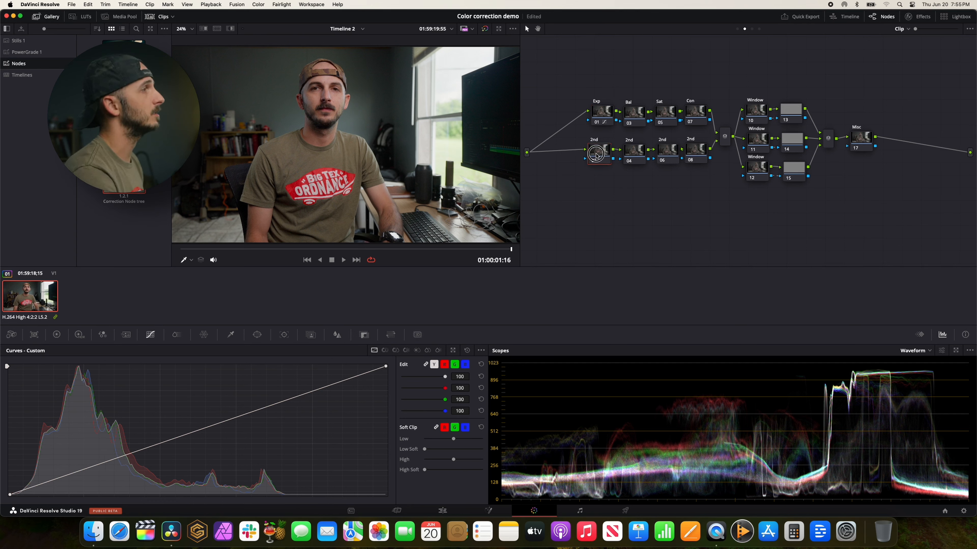
left_click(634, 118)
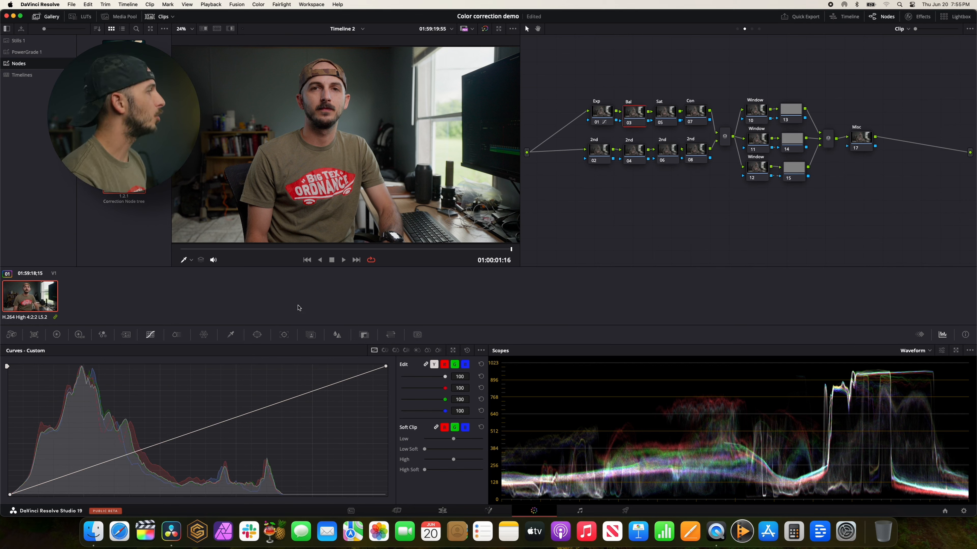
left_click(57, 334)
left_click(22, 364)
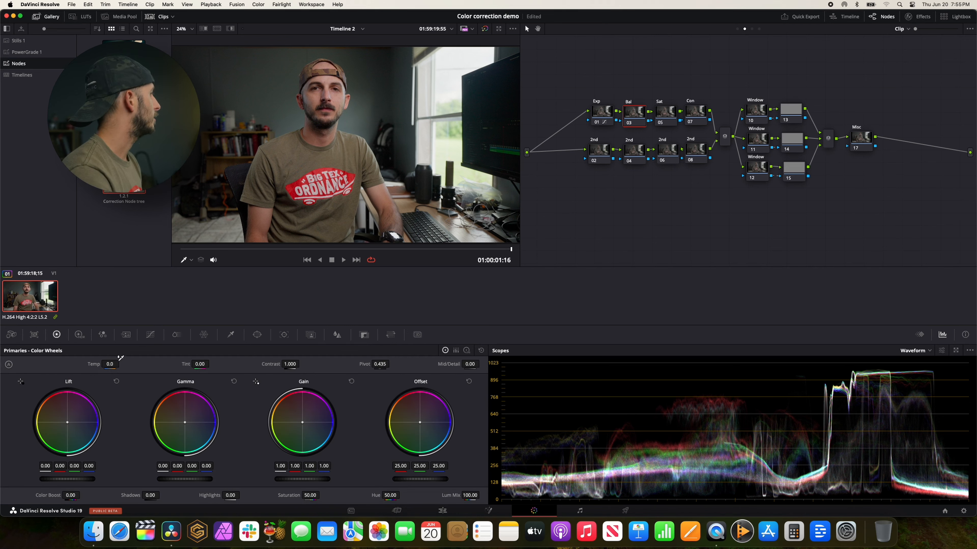
left_click(325, 180)
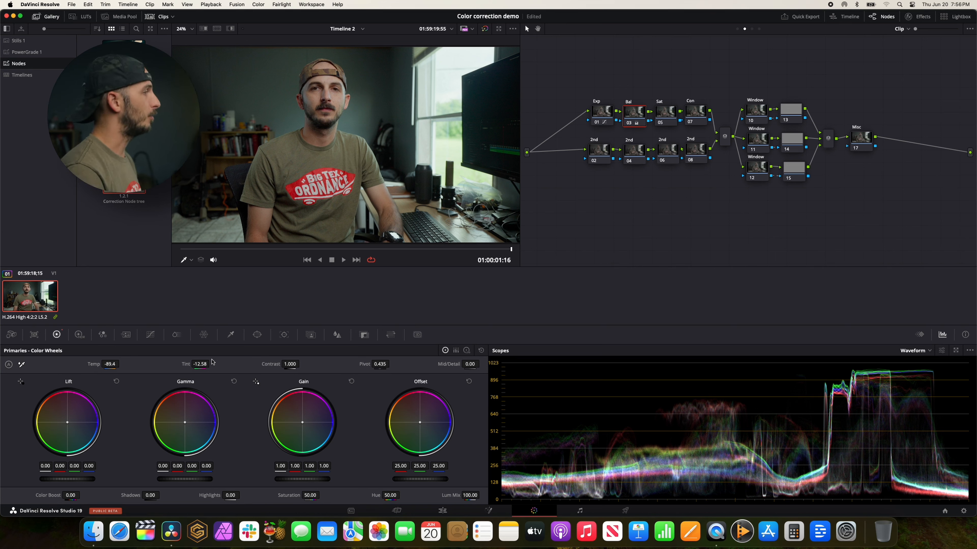
left_click(481, 350)
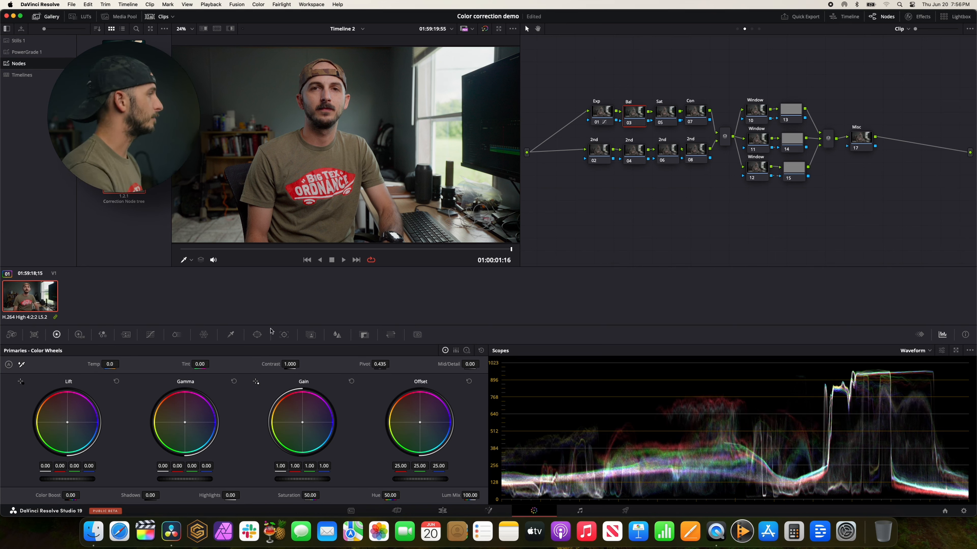
Draw a small closed triangular Curve window over the skin of the man's cheek on the Bal node.
left_click(257, 334)
left_click(17, 445)
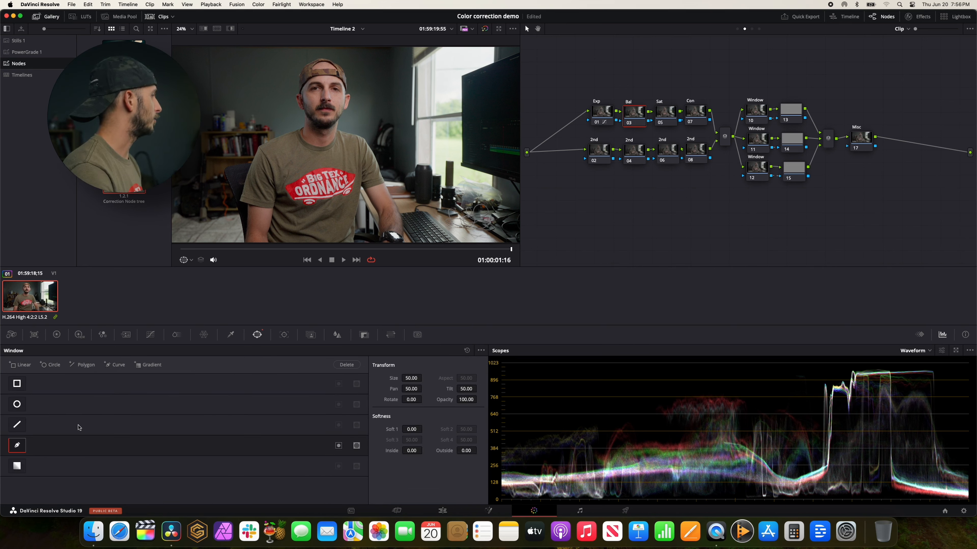
left_click(326, 91)
left_click(344, 94)
left_click(336, 107)
left_click(327, 91)
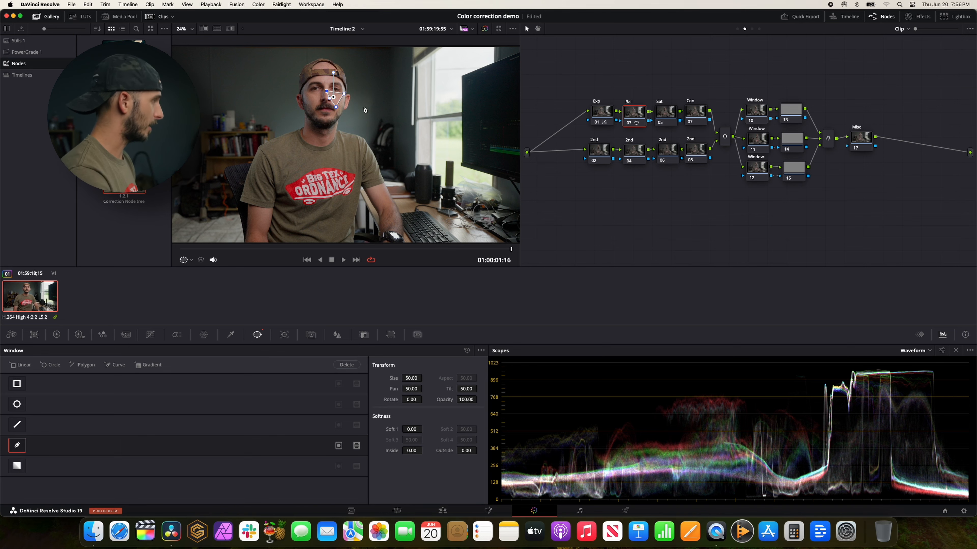
Isolate the windowed skin area with Highlight and switch the scope to Vectorscope.
key("shift+h")
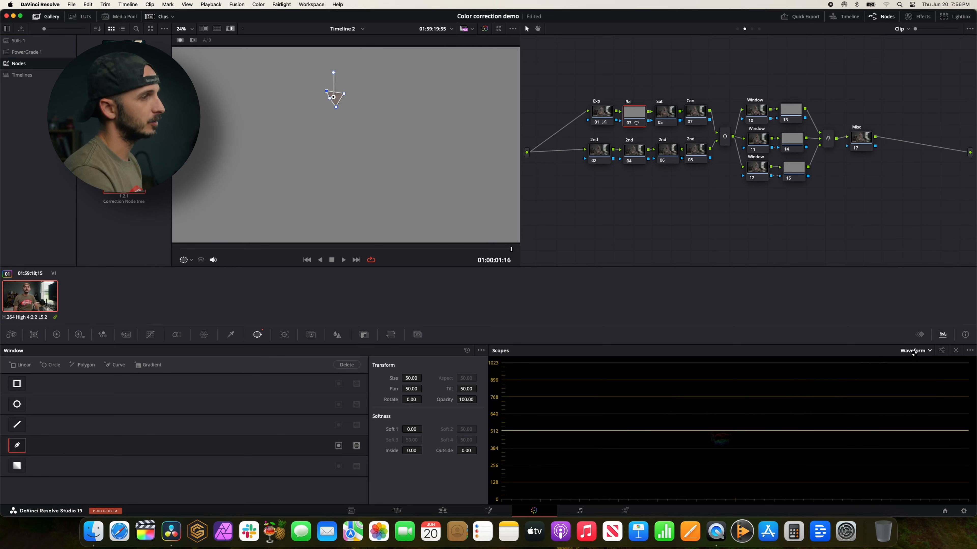
left_click(913, 352)
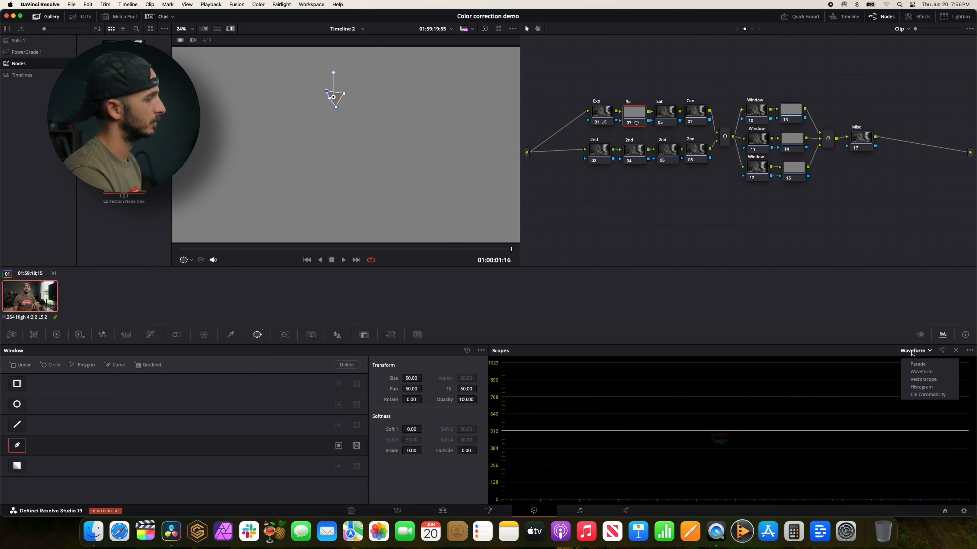
left_click(921, 379)
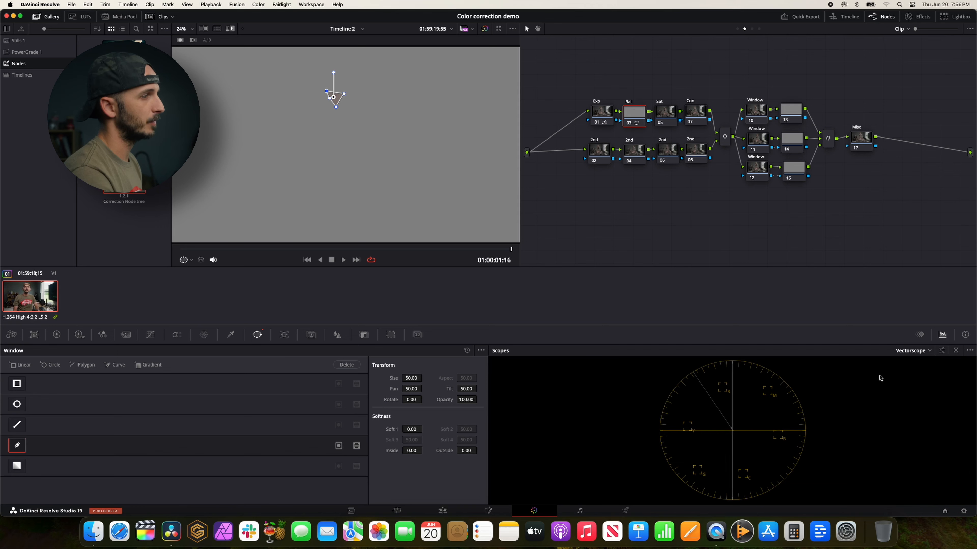
Enable the vectorscope's 2x zoom and shift the Bal node's Offset color to about 24.24, 24.58, 23.81 to align the skin with the skin tone indicator.
left_click(941, 350)
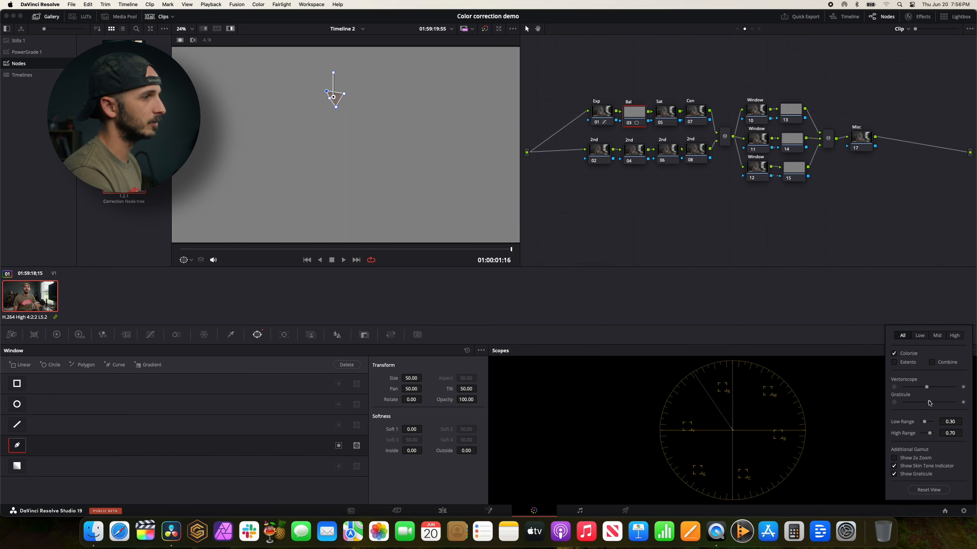
left_click(894, 458)
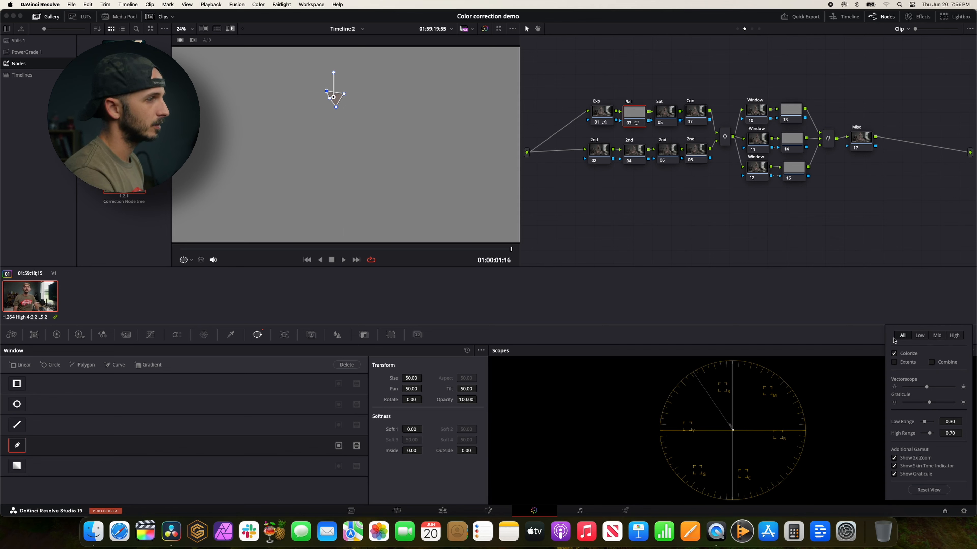
left_click(57, 335)
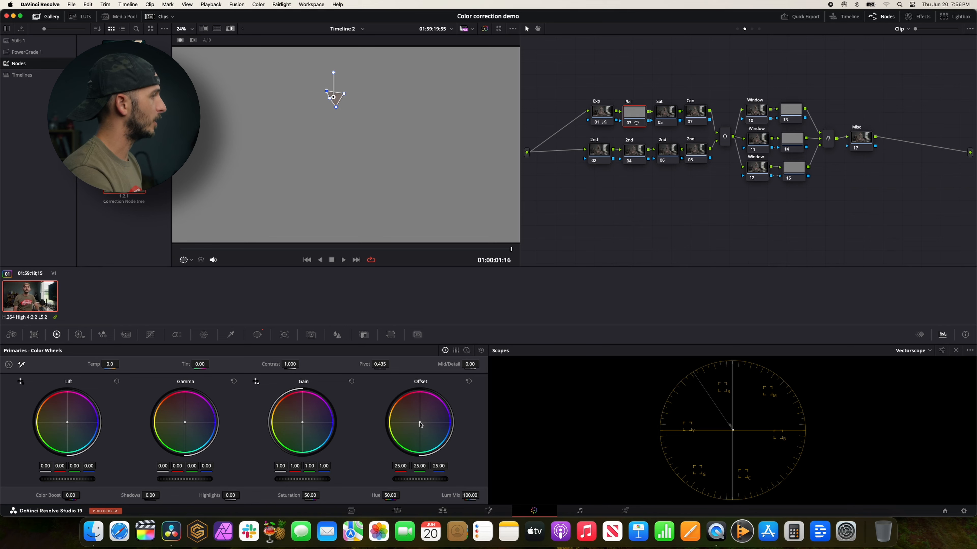
left_click_drag(421, 424, 418, 423)
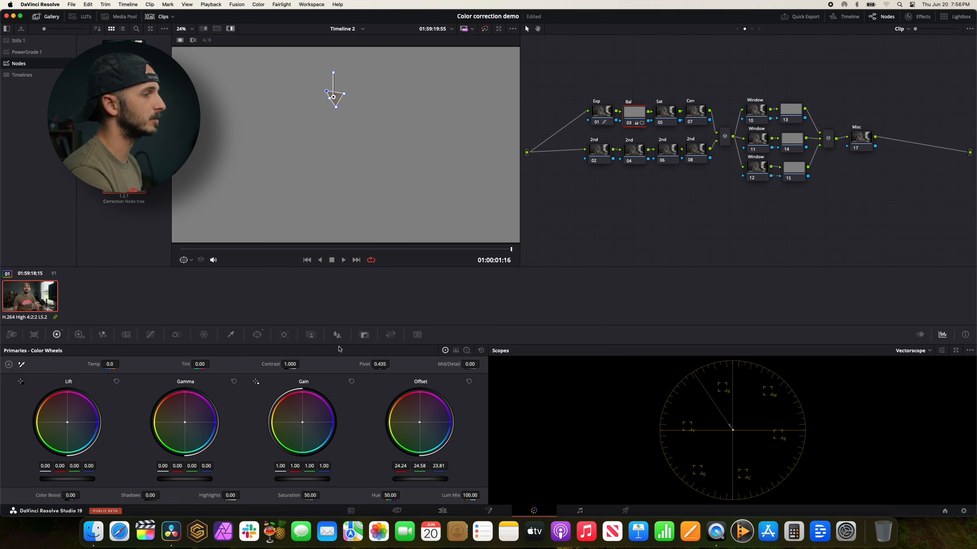
Reset the Bal node's window and turn off the vectorscope's 2x zoom.
left_click(257, 336)
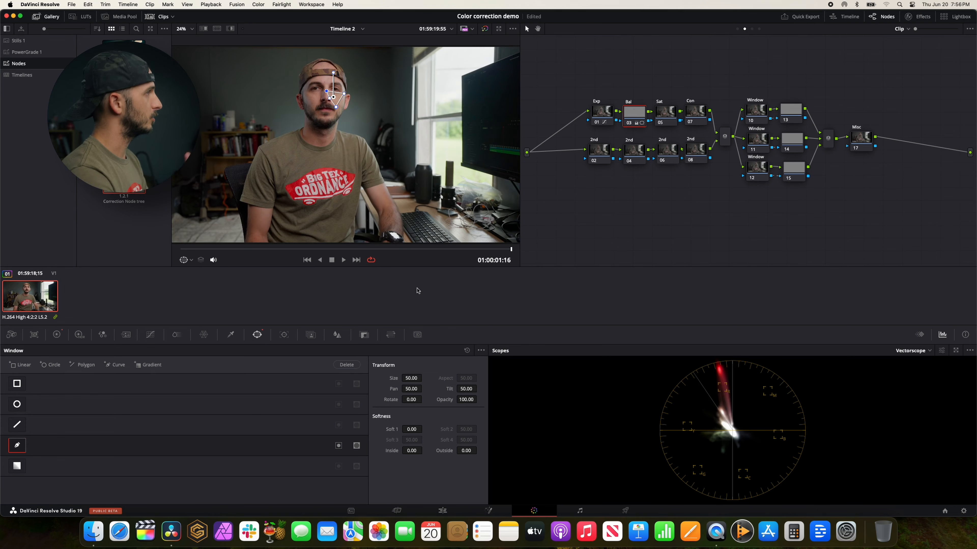
left_click(467, 351)
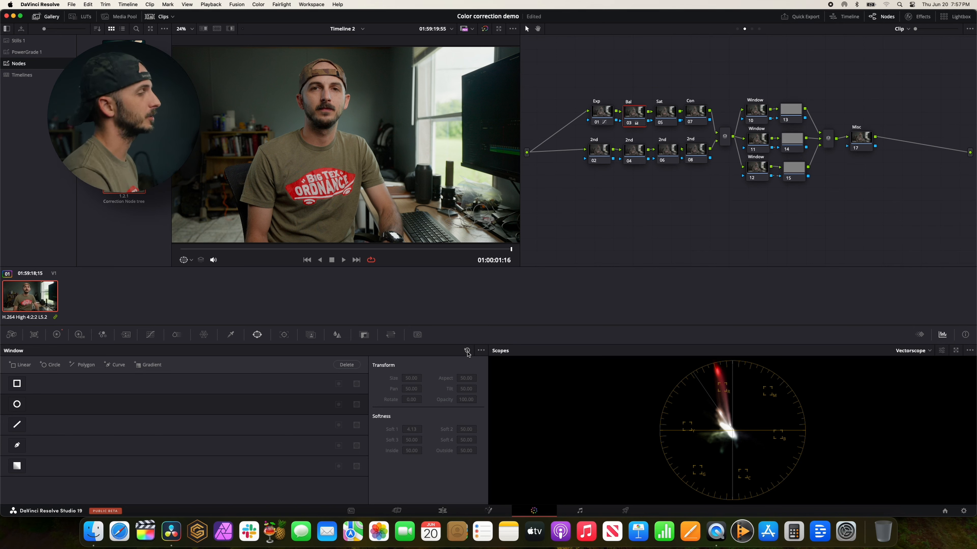
left_click(945, 353)
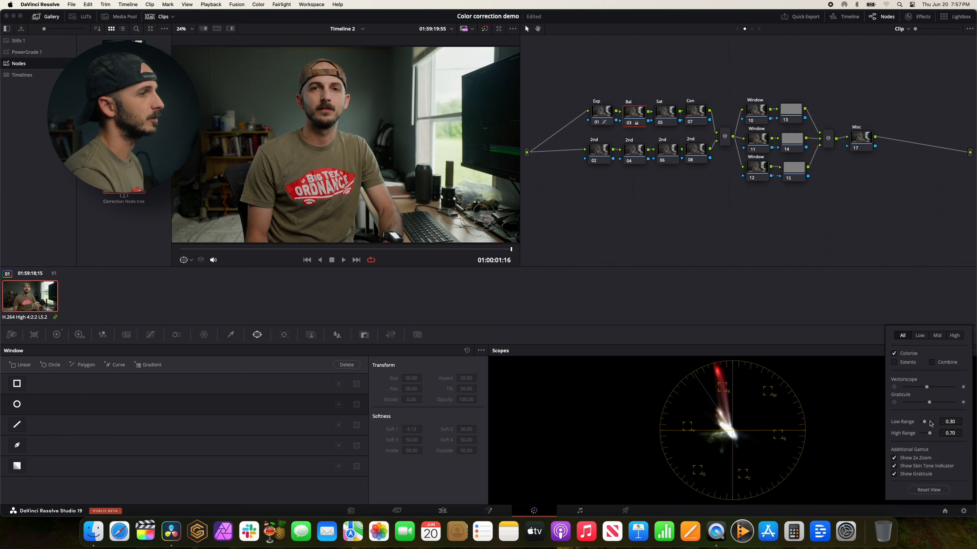
left_click(894, 458)
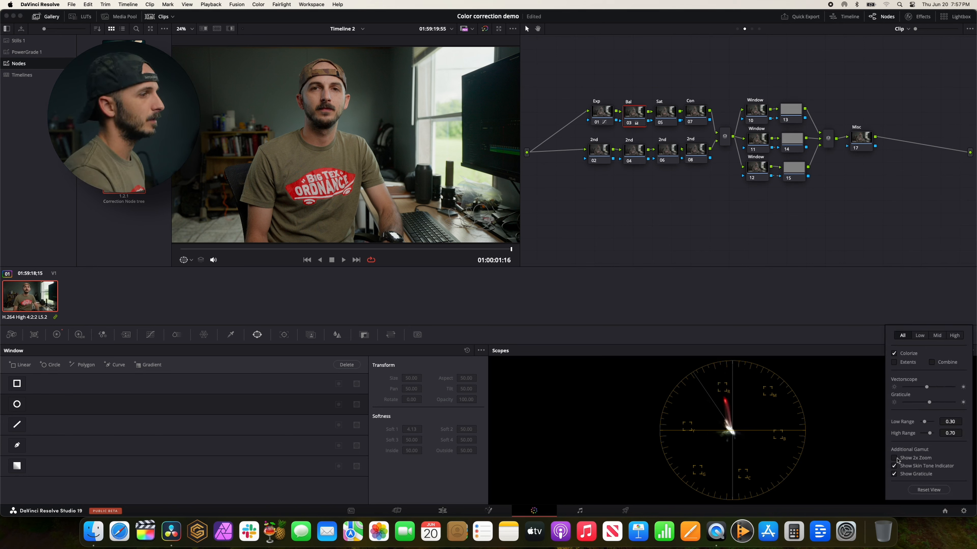
left_click(852, 345)
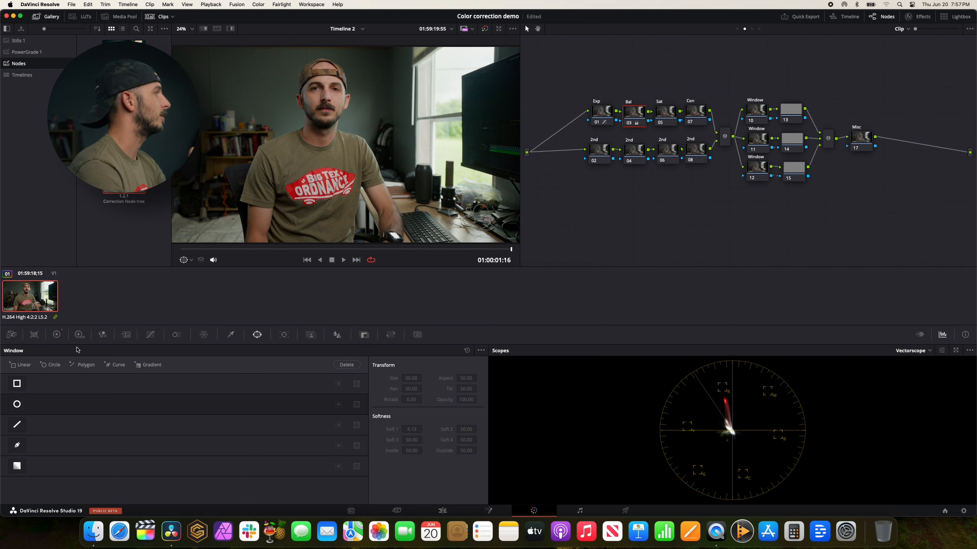
Fine-tune the Bal node's Offset color balance to about 23.79 red, 24.11 green and 23.60 blue.
left_click(56, 335)
left_click_drag(421, 425, 419, 422)
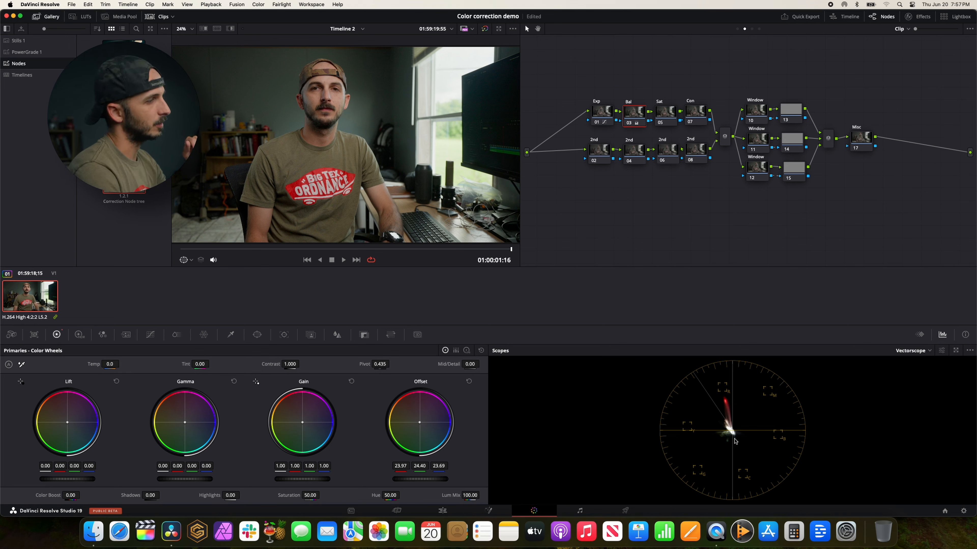
left_click_drag(420, 422, 420, 422)
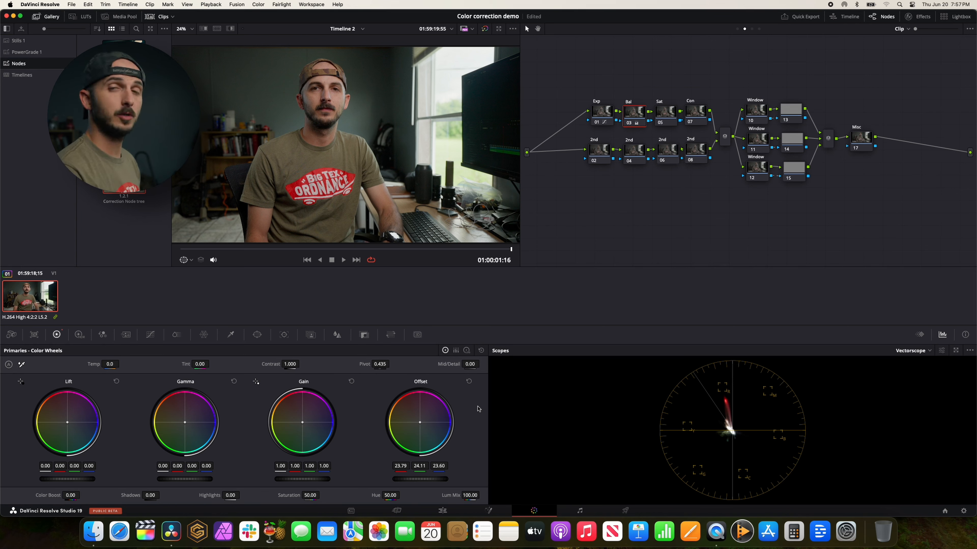
Examine the image's channel balance on the Parade and Waveform scopes.
left_click(922, 351)
left_click(915, 364)
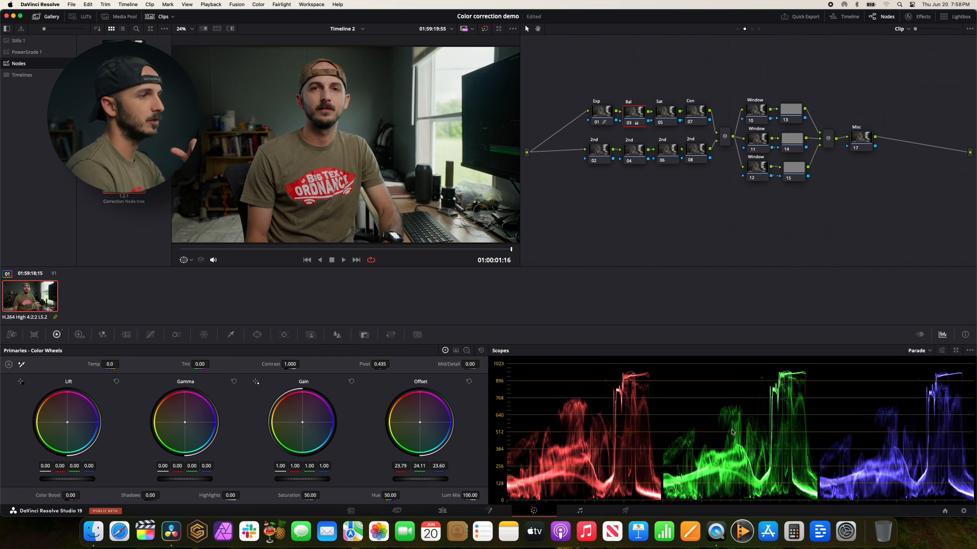
left_click(919, 351)
left_click(923, 371)
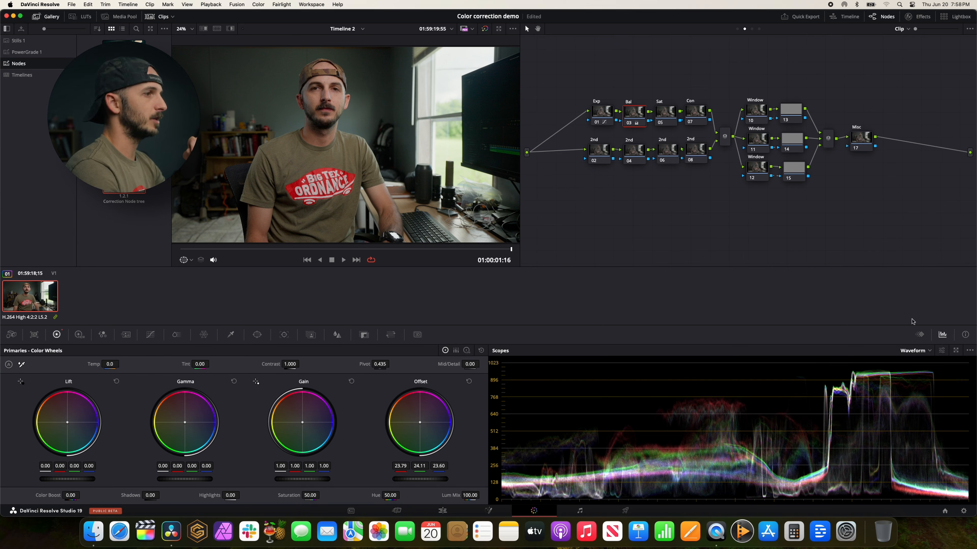
Select the Sat node 05 and switch the scope to Vectorscope.
left_click(674, 115)
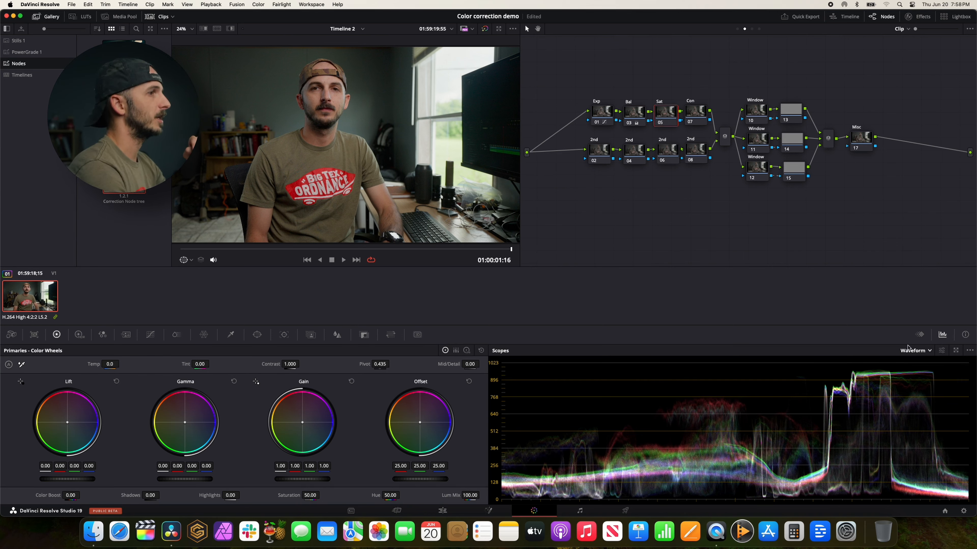
left_click(915, 351)
left_click(919, 379)
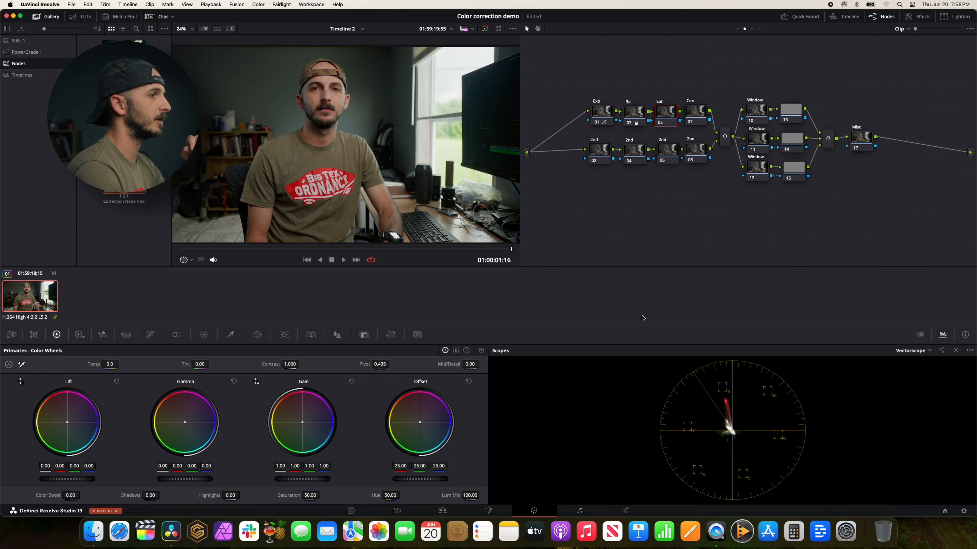
Inspect the Sat node's color space and enabled channels without changing them.
right_click(660, 121)
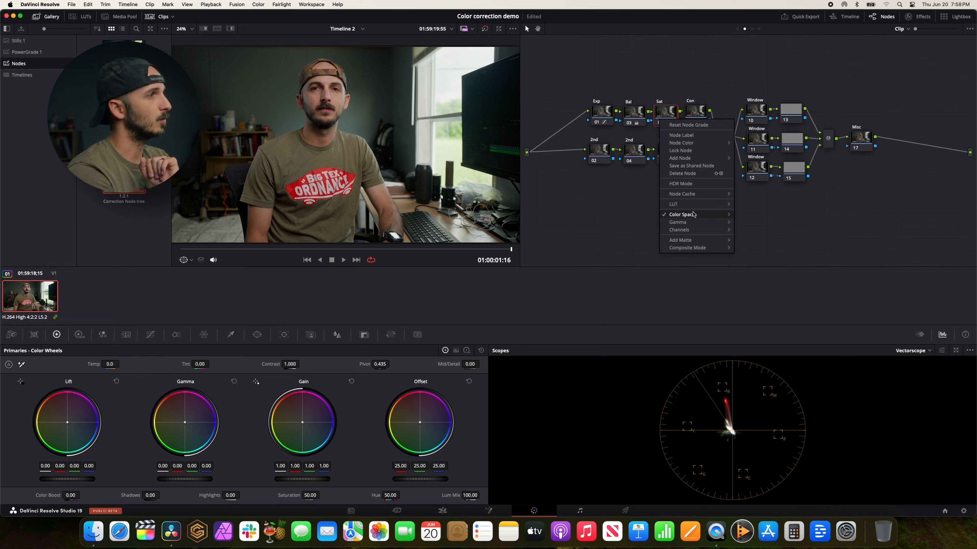
mouse_move(693, 214)
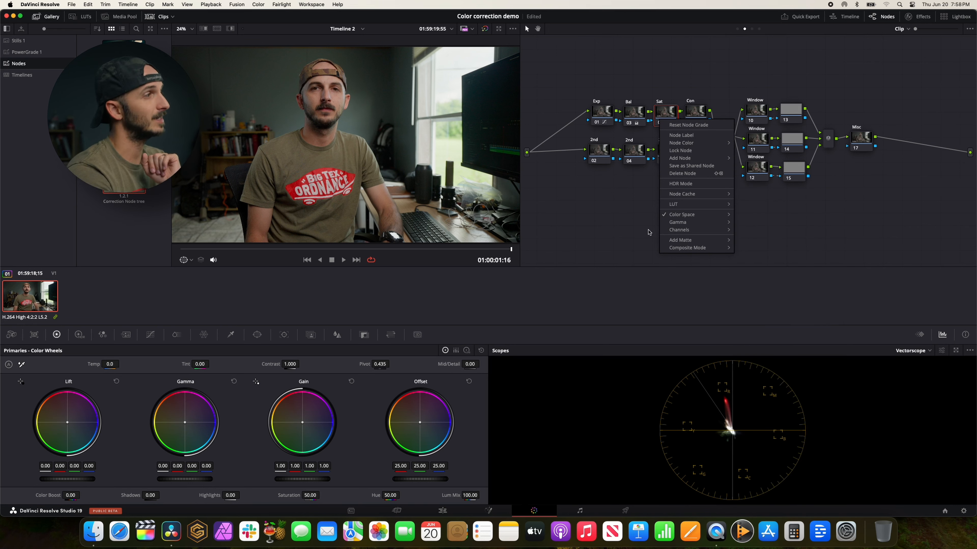
mouse_move(672, 231)
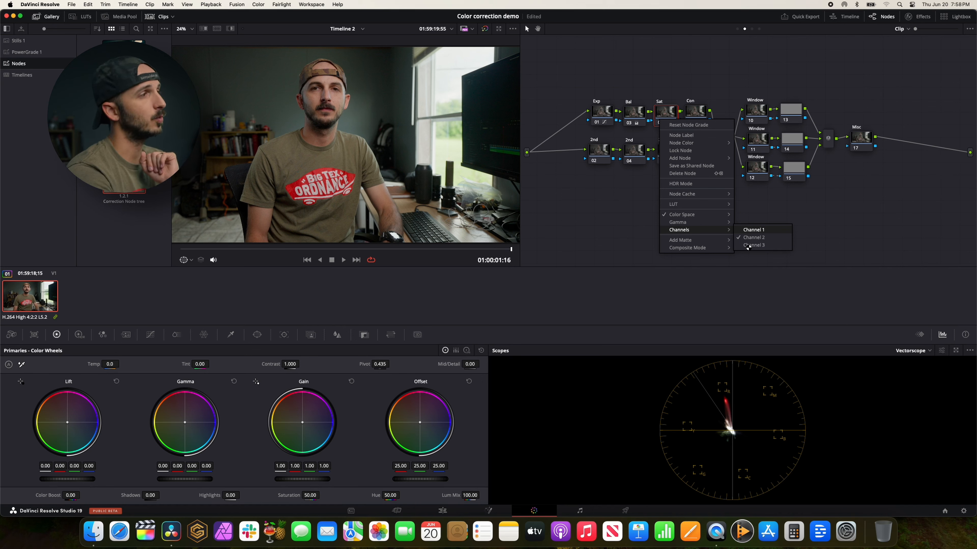
left_click(640, 234)
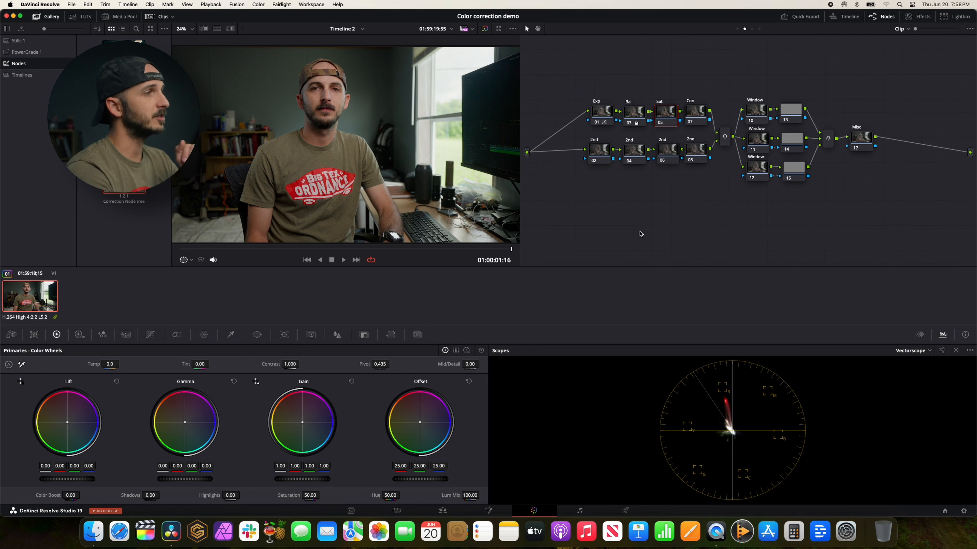
Try raising the midpoint of the Sat node's custom curve to boost saturation, and reset the curve.
left_click(668, 114)
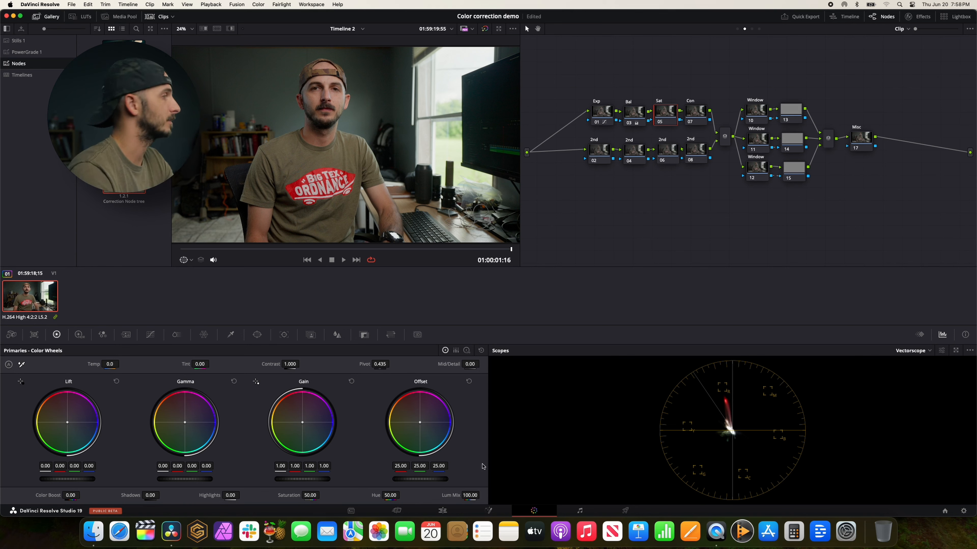
left_click(177, 335)
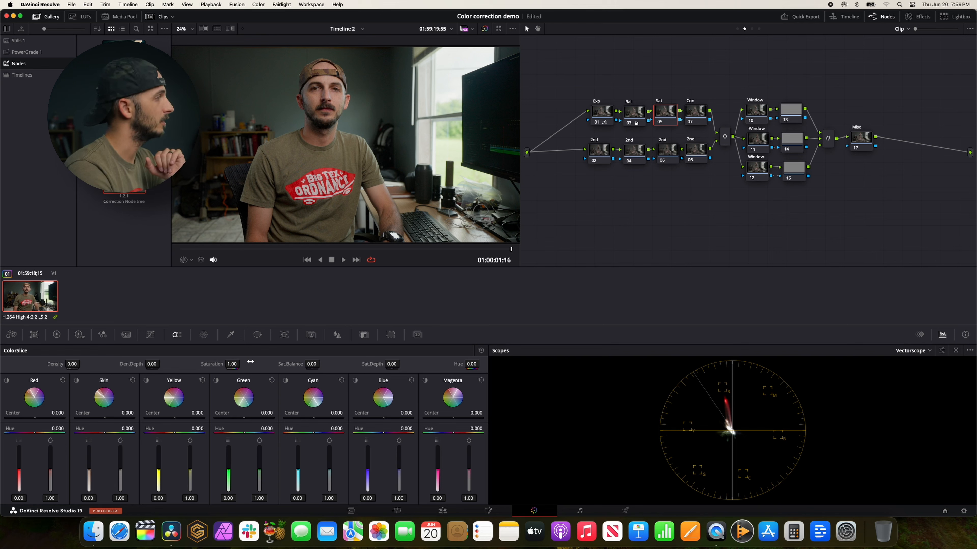
left_click(150, 335)
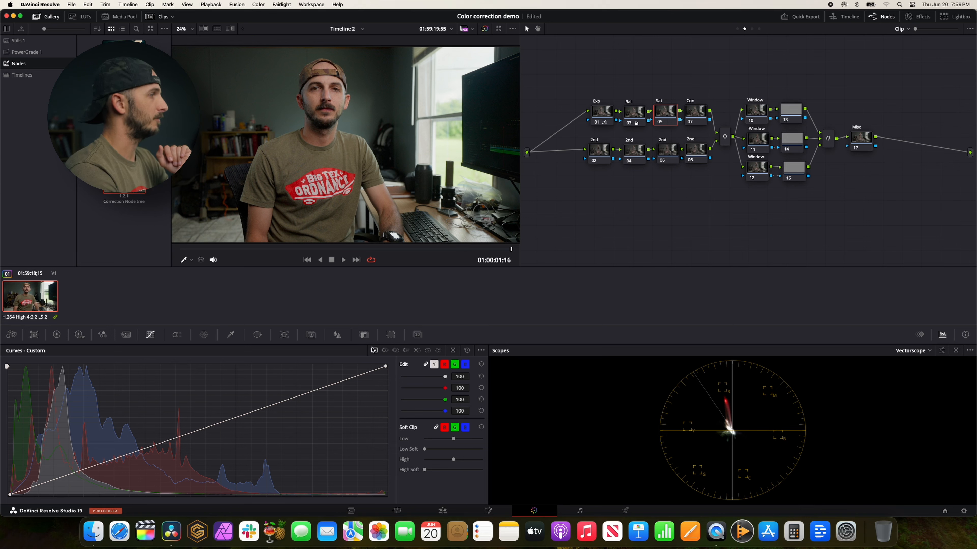
mouse_move(385, 369)
left_mouse_down()
mouse_move(281, 354)
mouse_move(392, 356)
left_mouse_up()
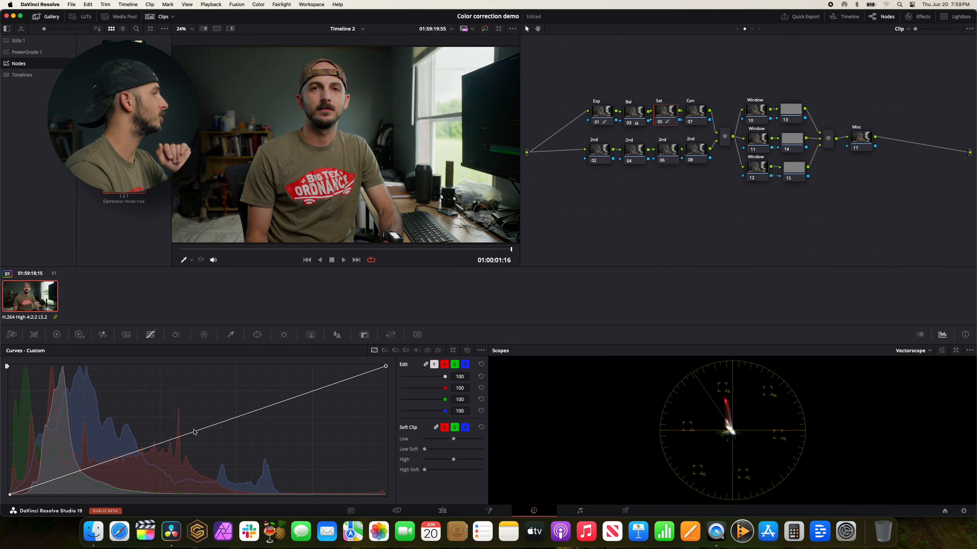
mouse_move(195, 432)
left_mouse_down()
mouse_move(181, 410)
mouse_move(196, 430)
mouse_move(194, 417)
mouse_move(203, 417)
left_mouse_up()
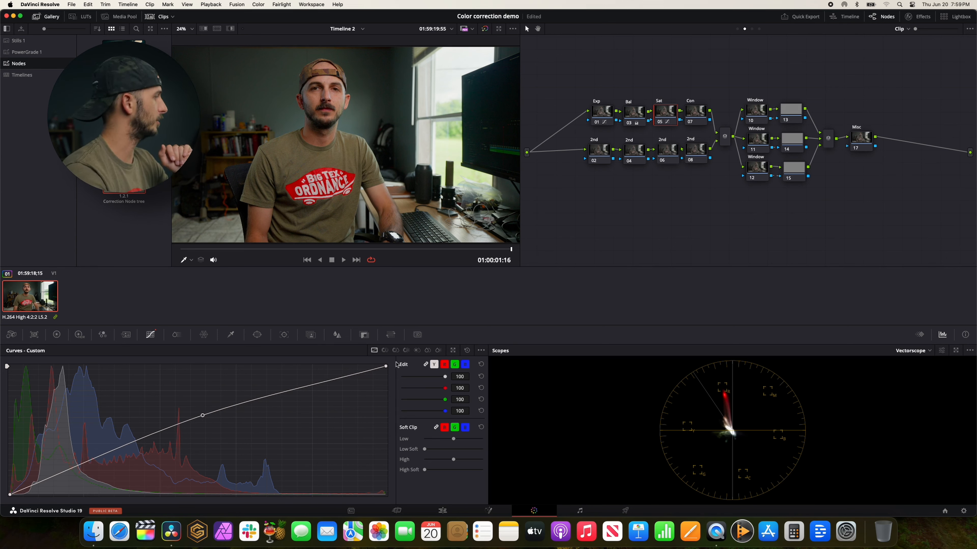
left_click(467, 350)
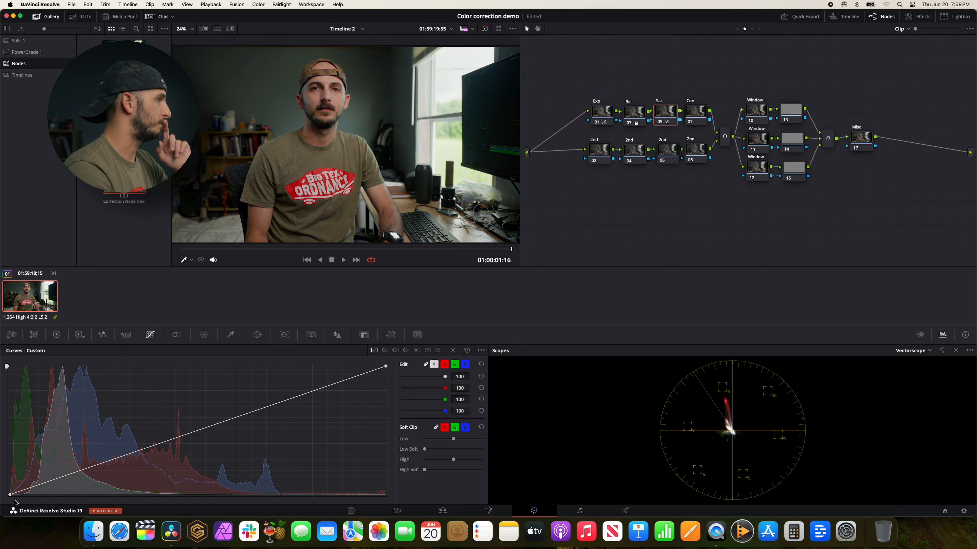
Try an S-shaped custom curve on the Sat node, lowering a shadow point and raising a lower-midtone point.
left_click_drag(10, 496, 8, 508)
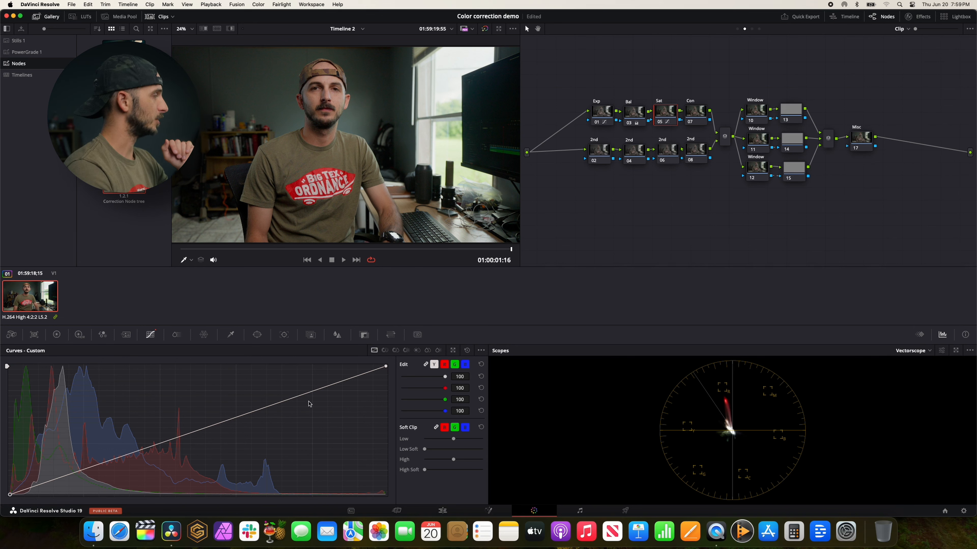
left_click_drag(76, 472, 76, 477)
left_click_drag(154, 450, 167, 437)
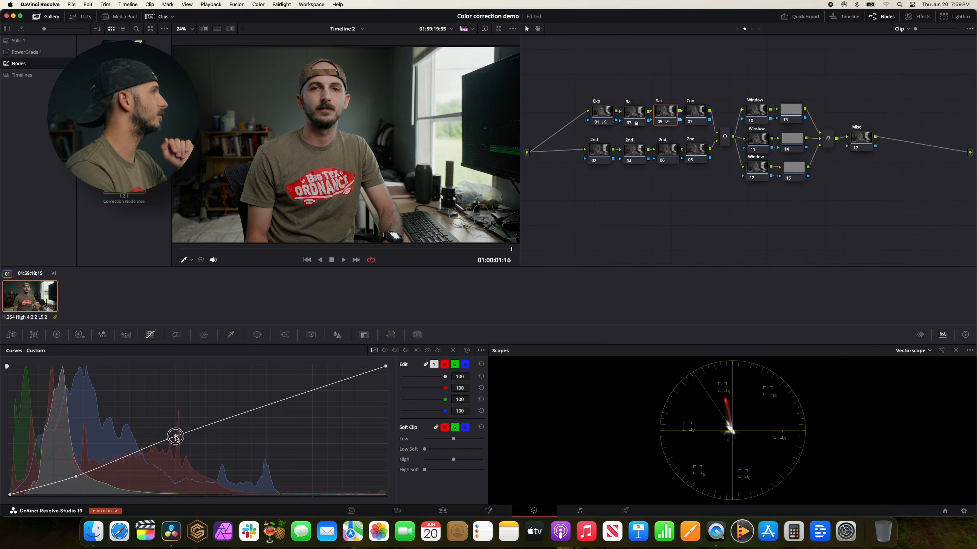
Reset the Sat node's custom curve and move its white point slightly inward along the upper edge.
left_click(467, 350)
left_click_drag(386, 369, 353, 367)
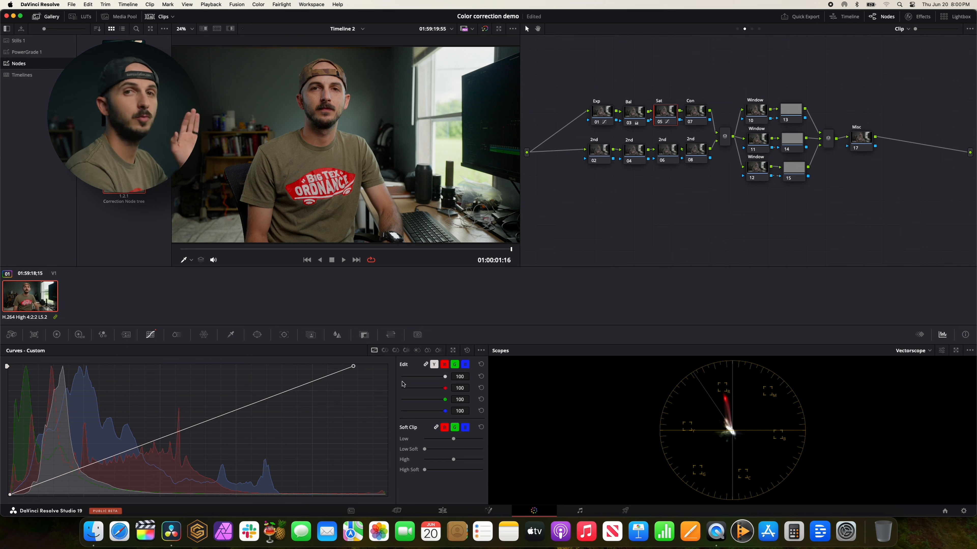
On the 2nd node 06, anchor the Hue Vs Sat curve at a yellow-orange hue and at input hue 218.81 in magenta.
left_click(667, 150)
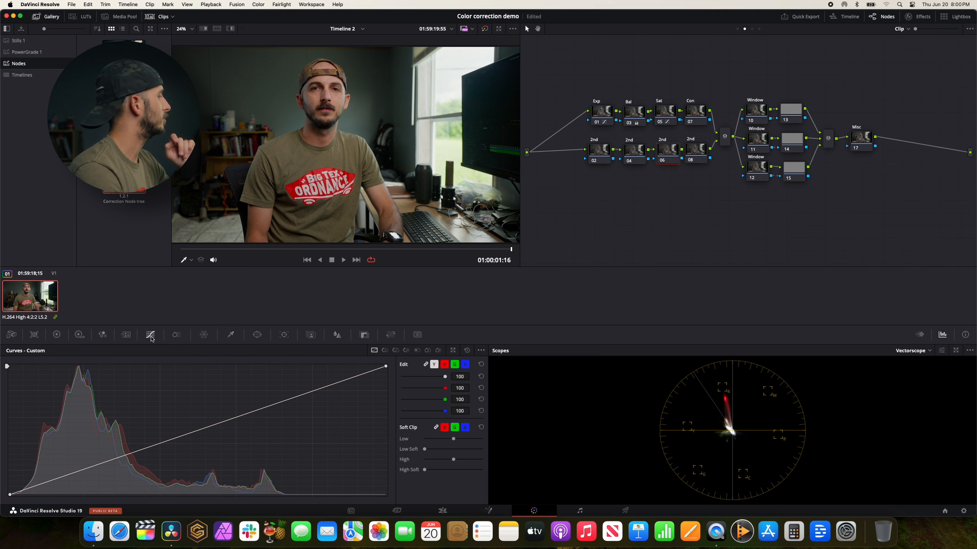
left_click(395, 351)
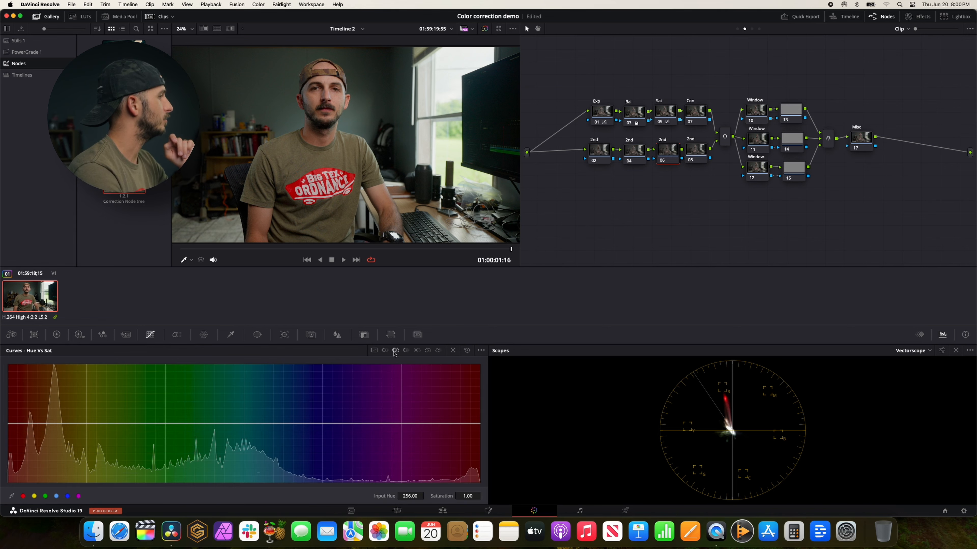
left_click(445, 427)
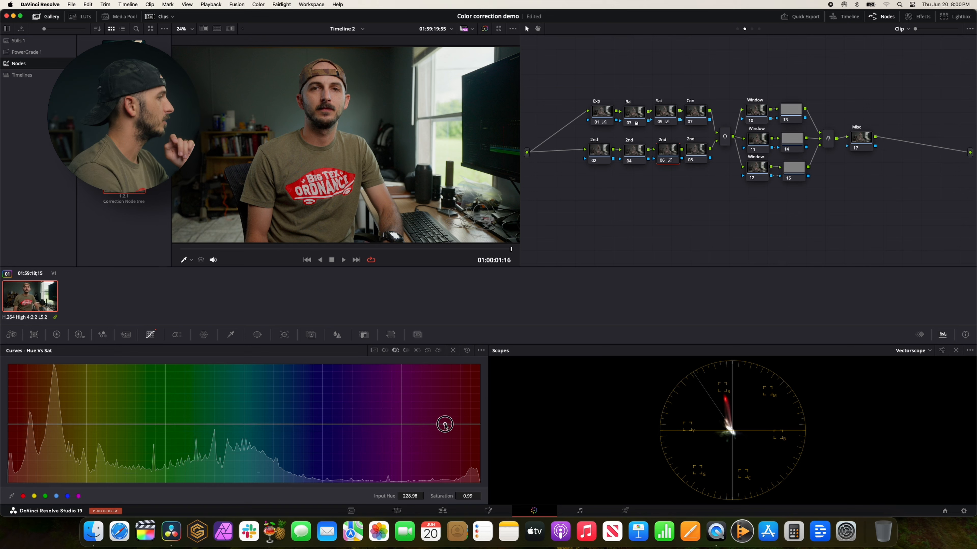
left_click(67, 424)
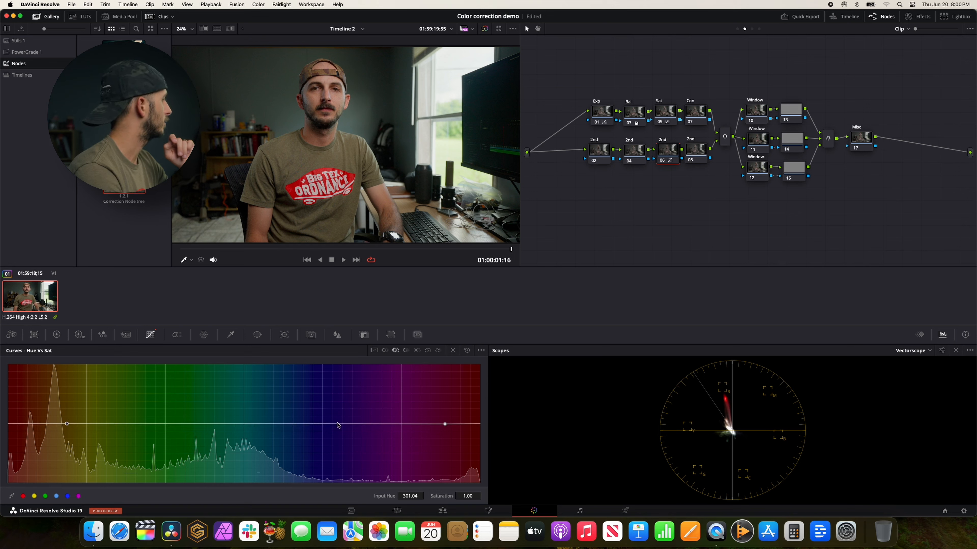
left_click_drag(446, 425, 431, 424)
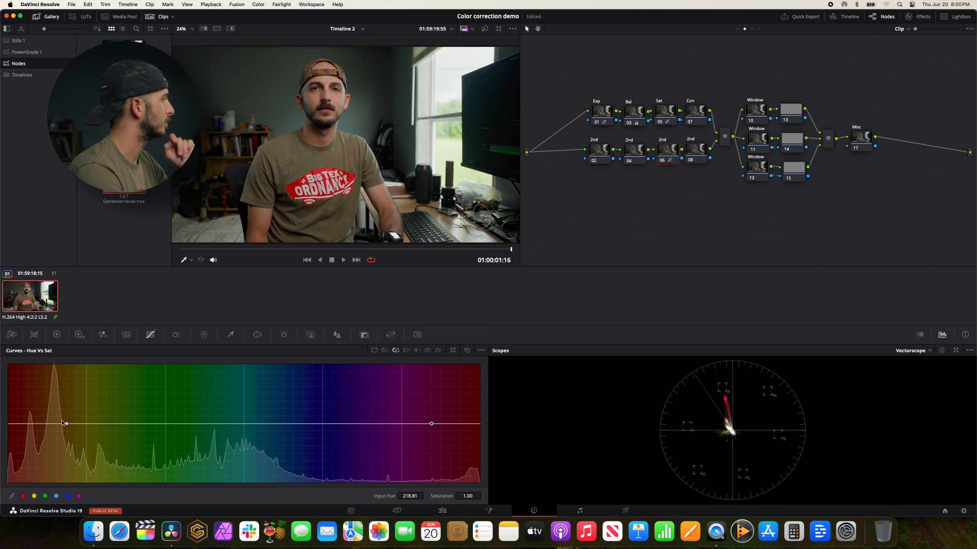
Lower the red saturation to 0.38 at input hue 249.32 on the Hue Vs Sat curve and shift the orange anchor closer to red.
mouse_move(479, 425)
left_mouse_down()
mouse_move(477, 457)
mouse_move(478, 422)
mouse_move(478, 442)
mouse_move(478, 430)
left_mouse_up()
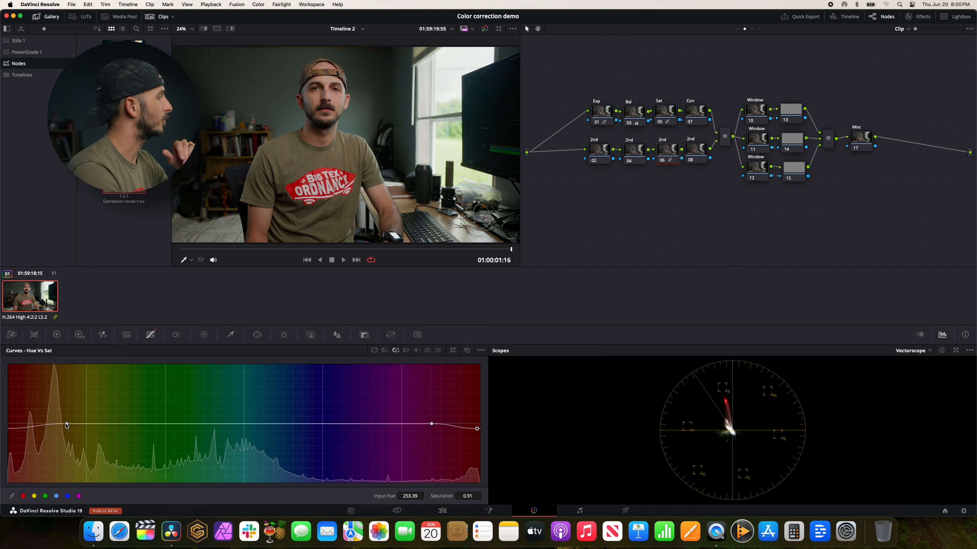
mouse_move(66, 424)
left_mouse_down()
mouse_move(109, 424)
mouse_move(46, 423)
mouse_move(56, 424)
left_mouse_up()
left_click_drag(477, 430, 471, 460)
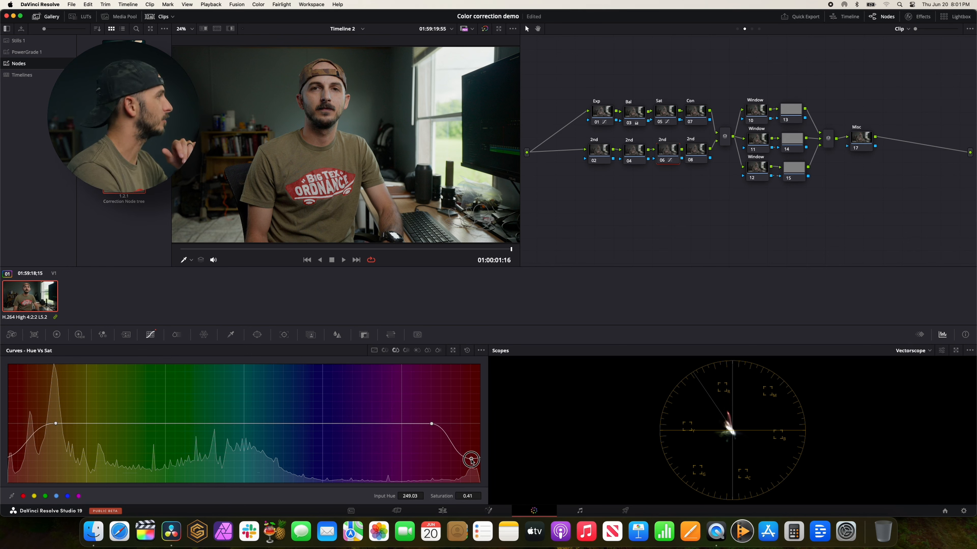
Try a milder red reduction on the Hue Vs Sat curve: saturation 0.81 at input hue 250.77 and 0.90 at 270.82, repositioning the orange anchor.
left_click(57, 424)
mouse_move(56, 424)
left_mouse_down()
mouse_move(17, 423)
mouse_move(63, 424)
left_mouse_up()
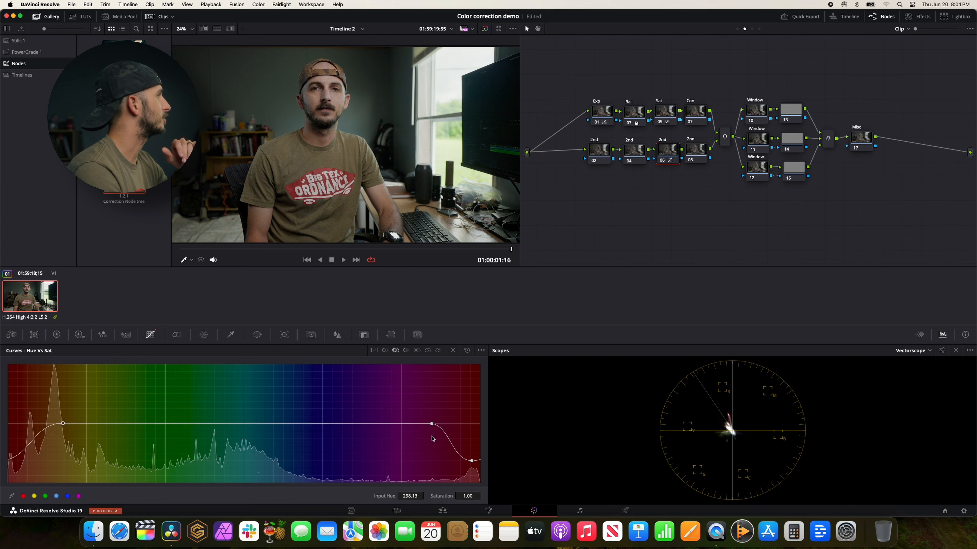
left_click(472, 459)
left_click_drag(472, 458, 474, 436)
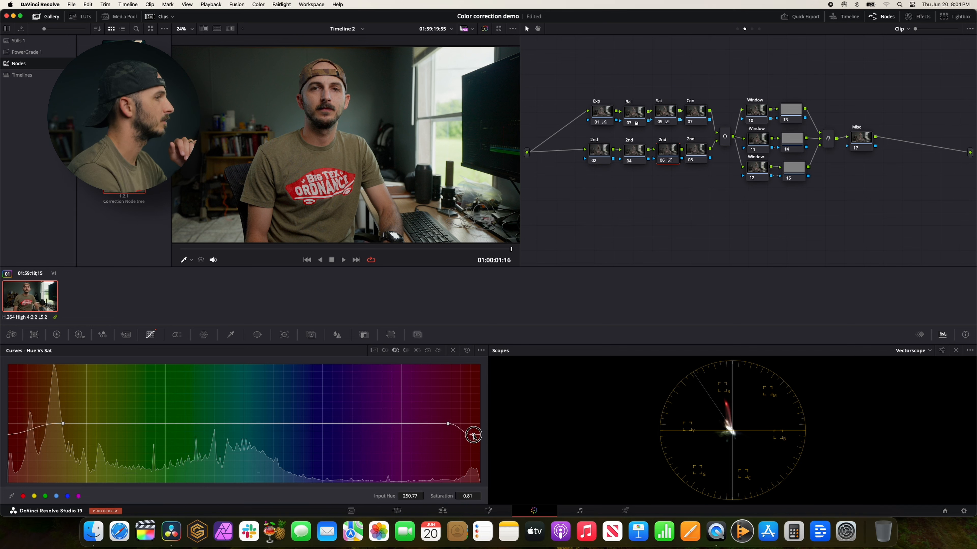
left_click_drag(63, 423, 45, 424)
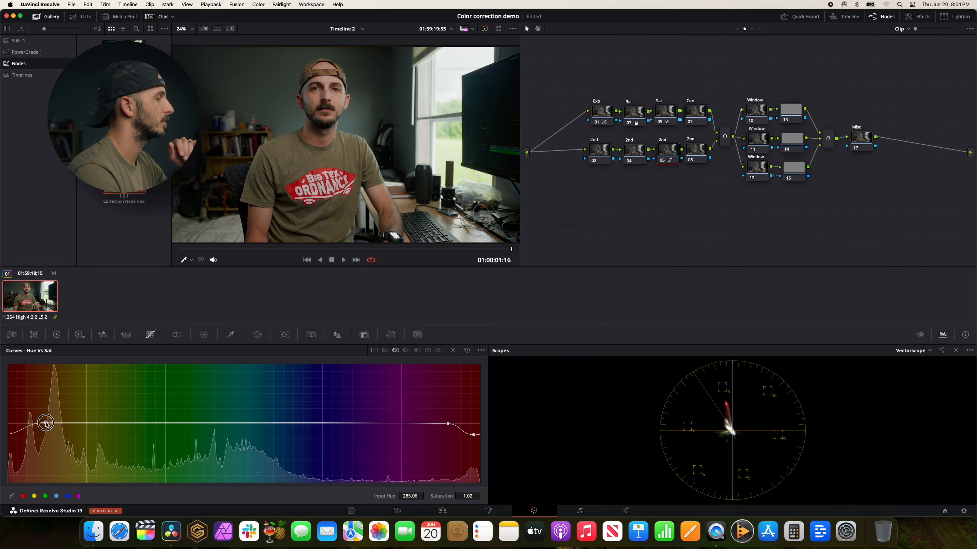
left_click_drag(29, 426, 14, 434)
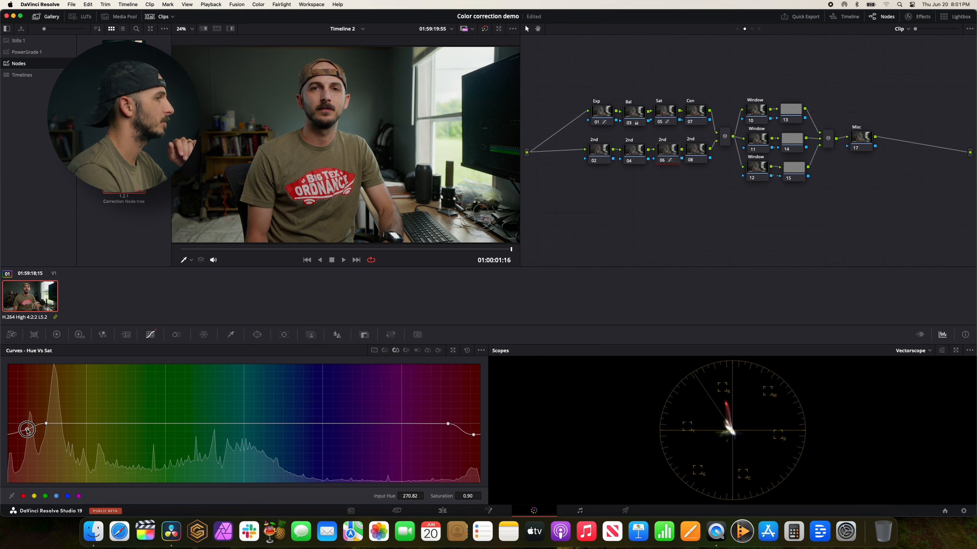
Reset the 2nd node 06's Hue Vs Sat curve and lower its Red saturation to 0.84 with ColorSlice.
left_click(466, 350)
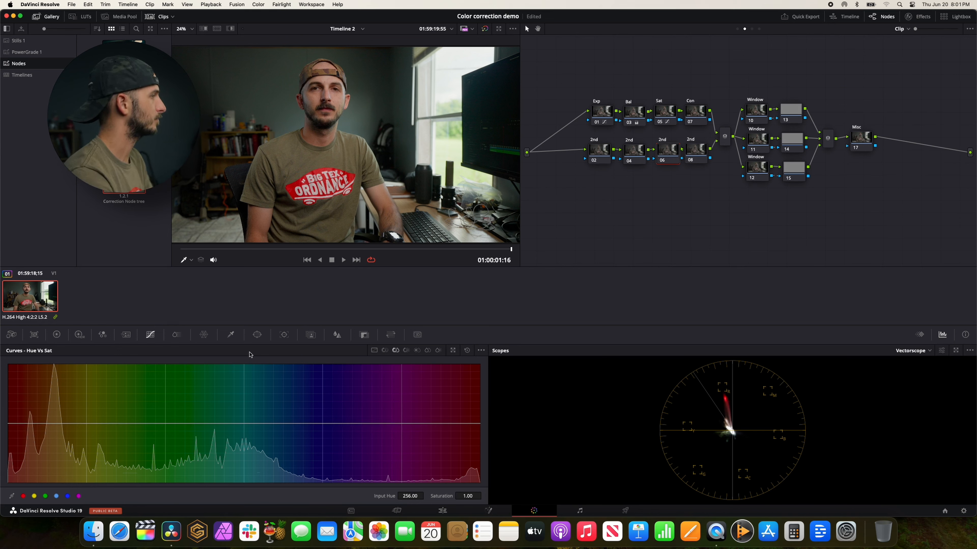
left_click(177, 335)
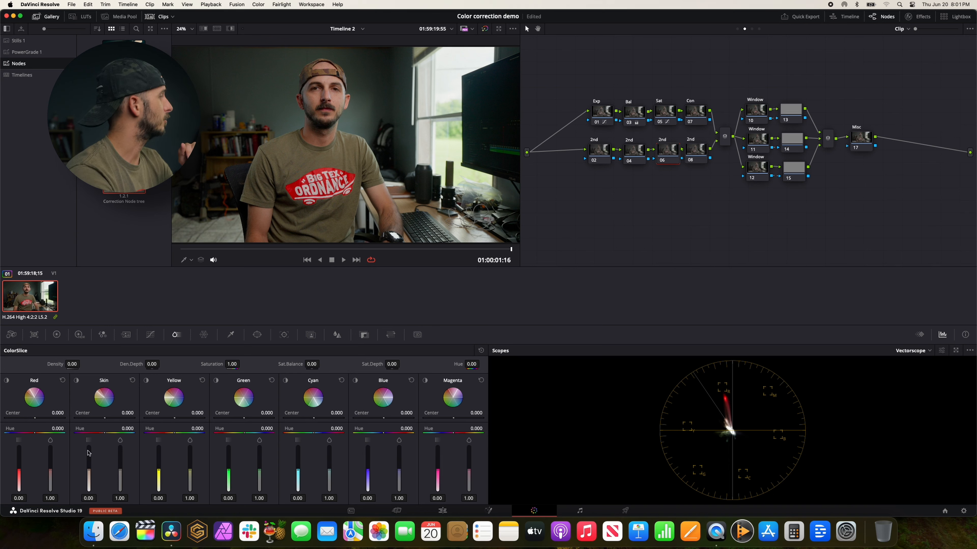
mouse_move(53, 474)
left_mouse_down()
mouse_move(51, 490)
mouse_move(48, 465)
mouse_move(43, 482)
left_mouse_up()
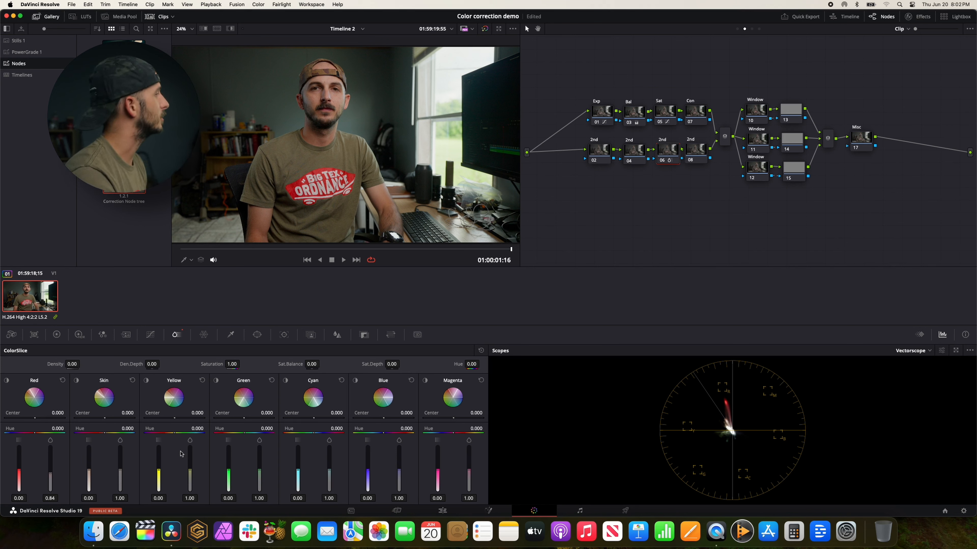
Select the Con node and show its custom curve.
left_click(695, 115)
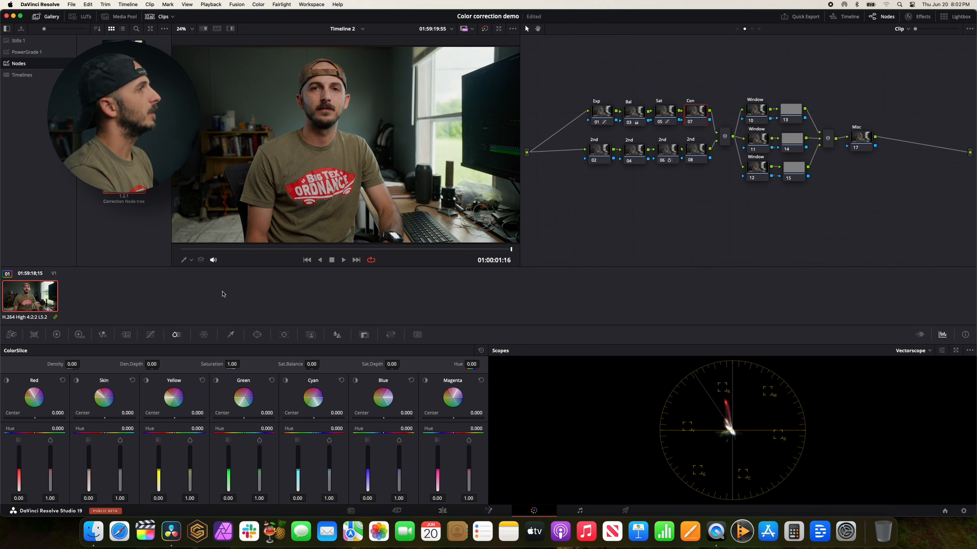
left_click(150, 335)
left_click(377, 354)
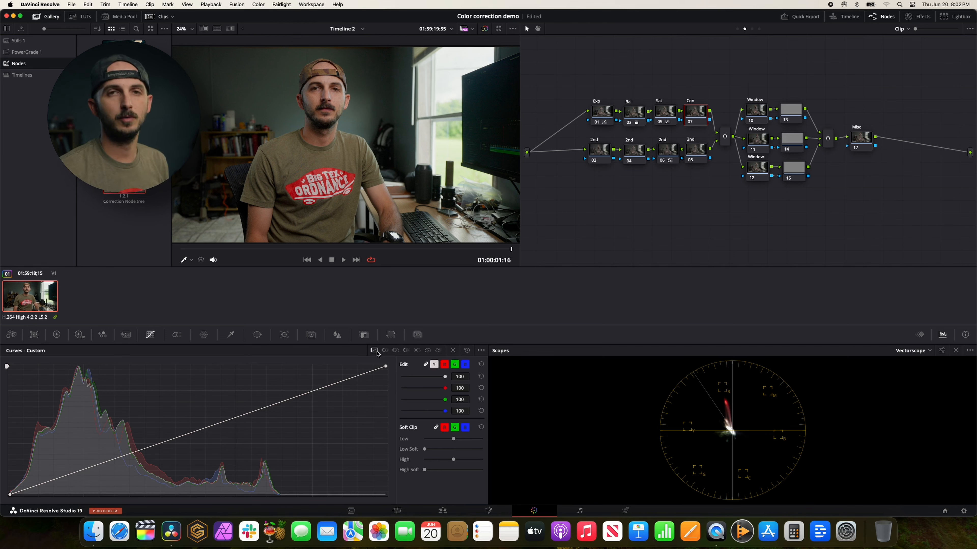
Try a gentle S-curve on the Con node, raising the upper midtones and lowering the shadows, and reset it.
left_click(247, 415)
left_click_drag(247, 416, 245, 409)
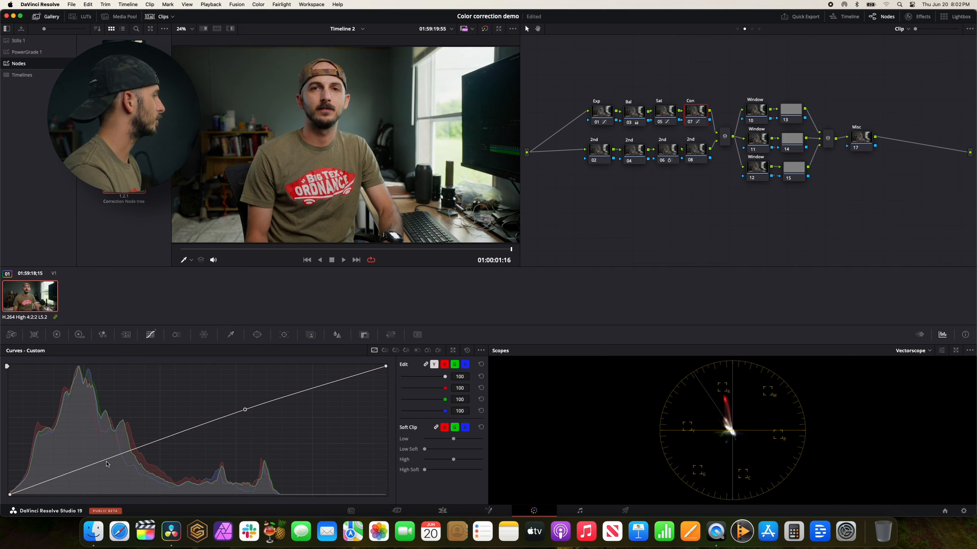
left_click_drag(96, 464, 96, 469)
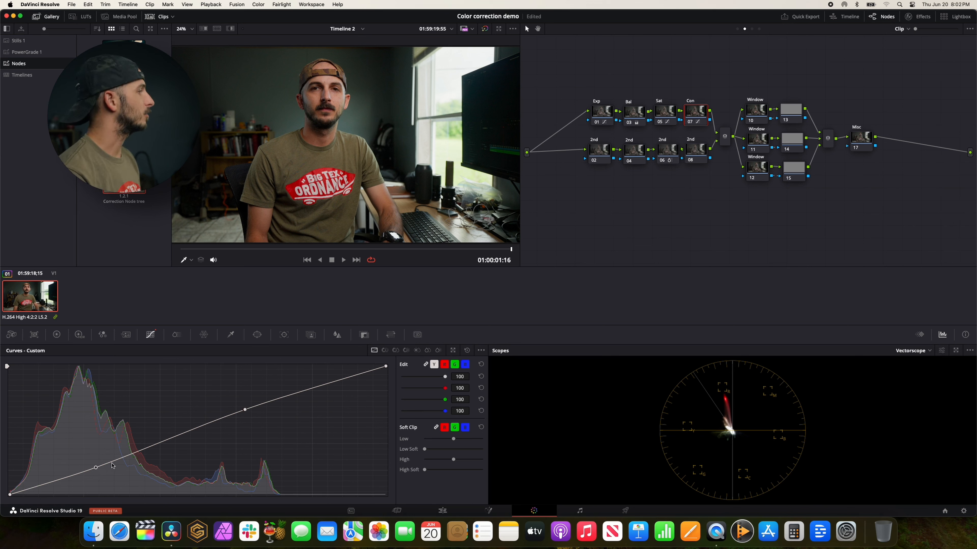
left_click_drag(252, 407, 257, 403)
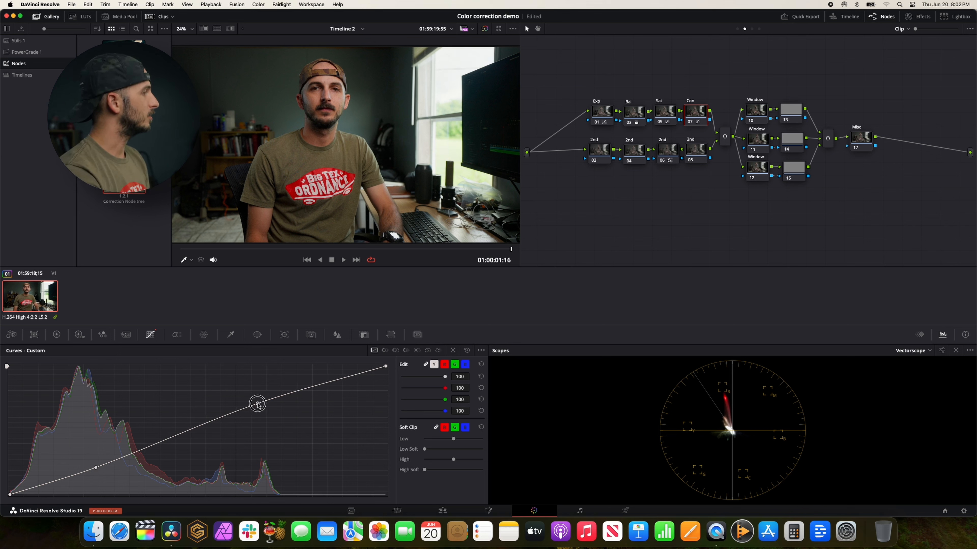
left_click_drag(96, 470, 91, 469)
left_click(466, 350)
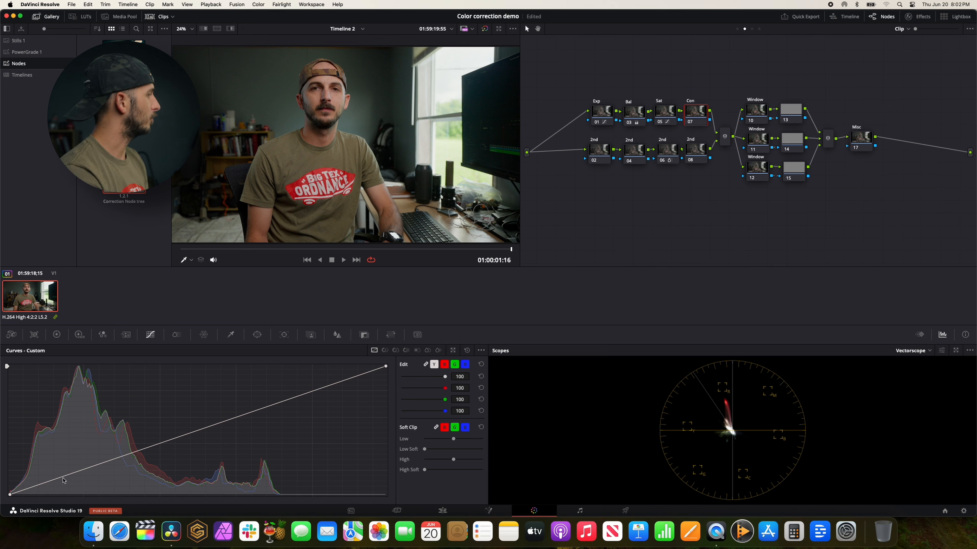
Anchor a shadow point and slightly raise a lower-midtone point on the Con node's custom curve, and switch the scope to Waveform.
left_click(54, 482)
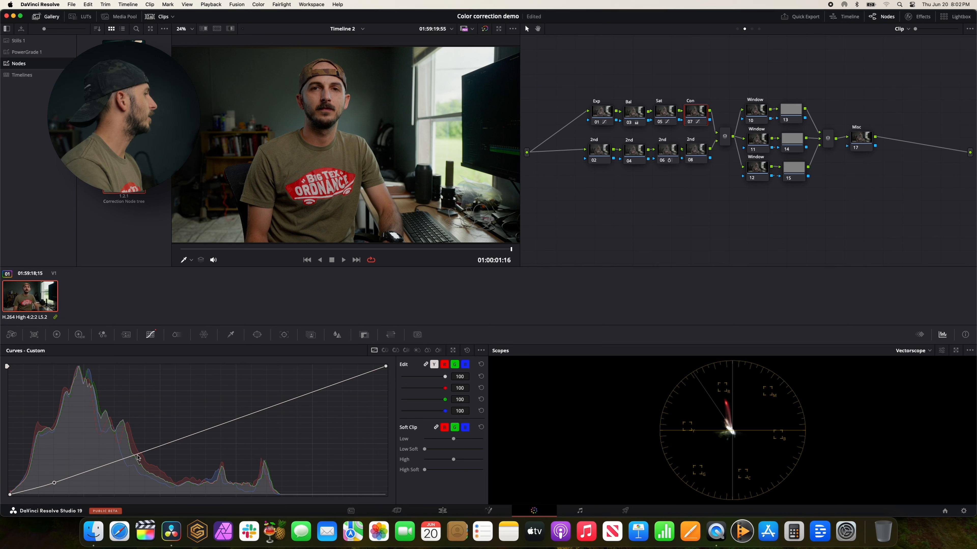
left_click_drag(138, 454, 137, 451)
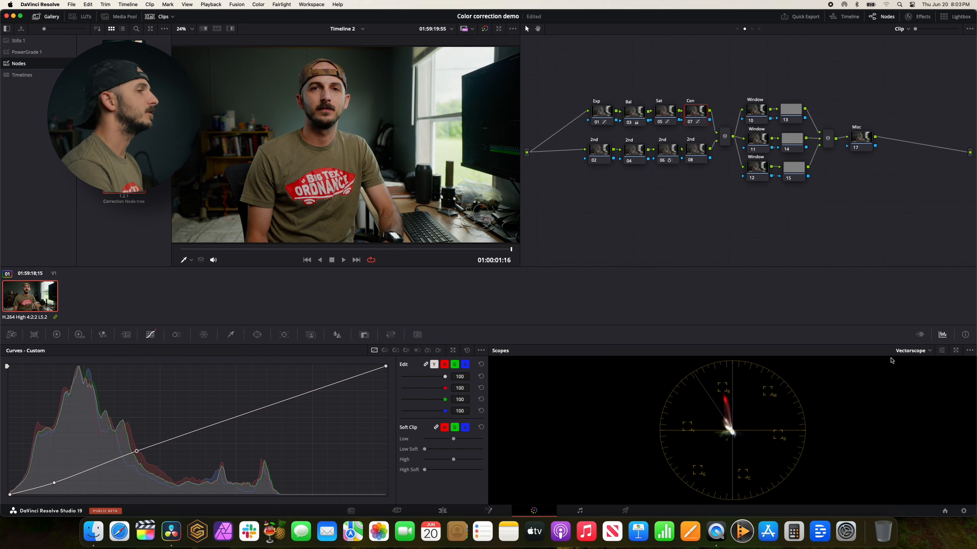
left_click(902, 351)
left_click(921, 364)
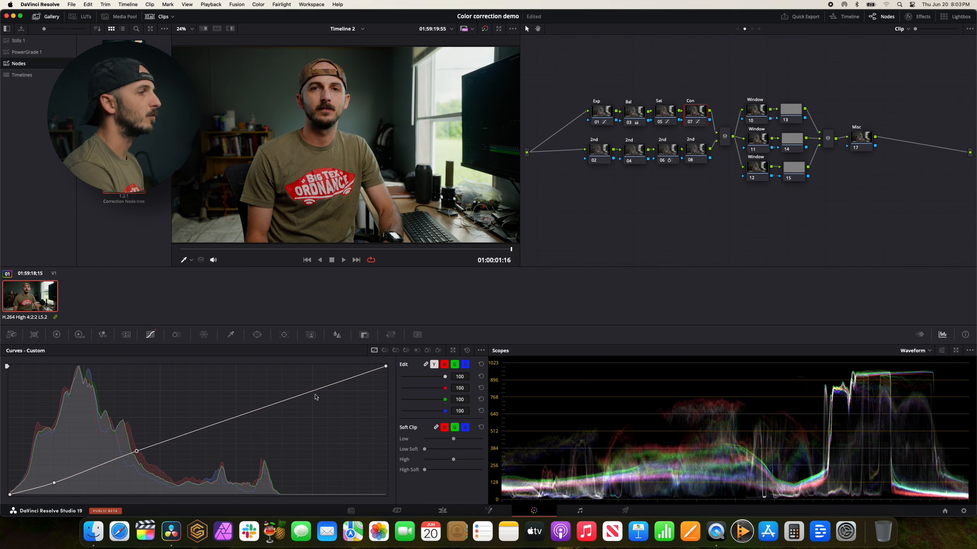
Nudge the lower-midtone point of the Con node's curve slightly higher and save the project.
left_click_drag(140, 450, 139, 449)
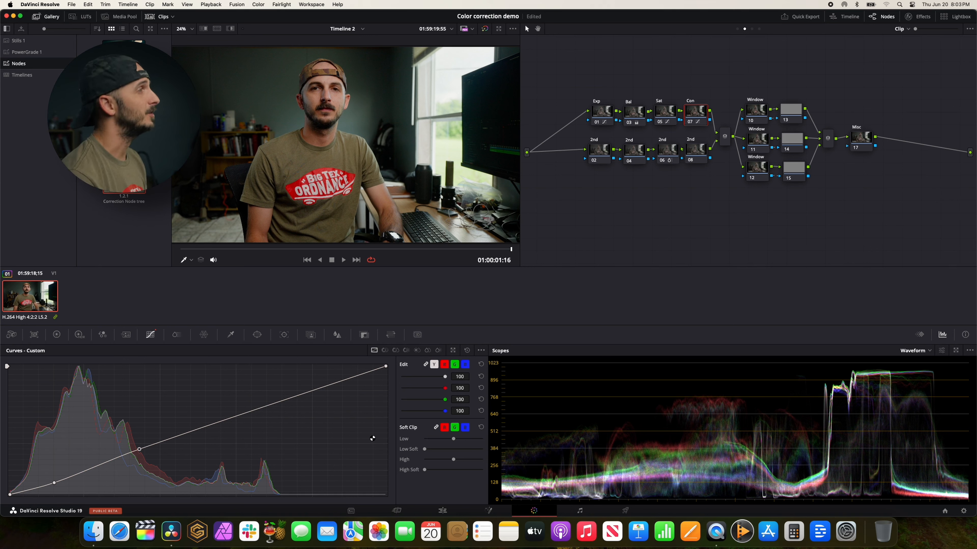
key("super+s")
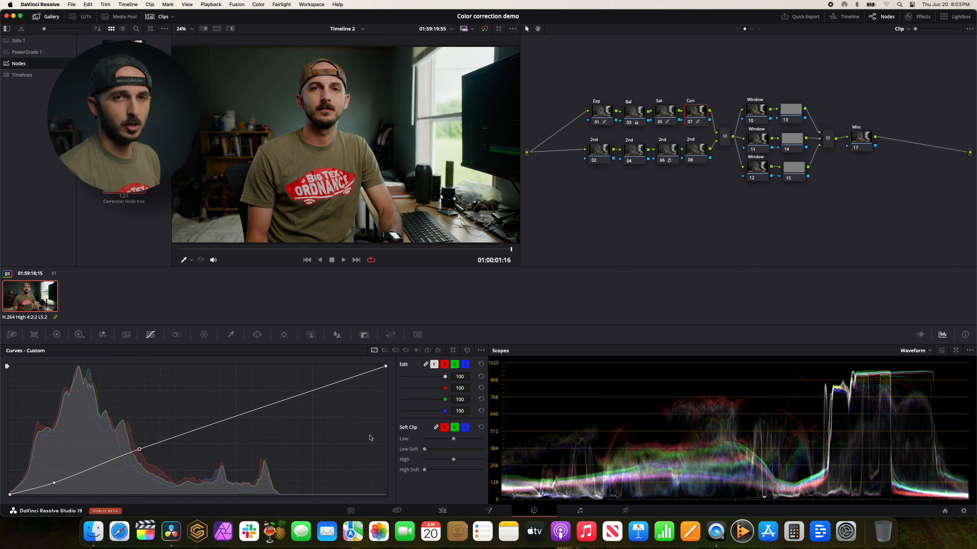
Try raising the Con node's primary contrast to 1.528, reset it, look at the Log Wheels and return to the custom curve.
left_click(56, 334)
left_click_drag(293, 367, 395, 371)
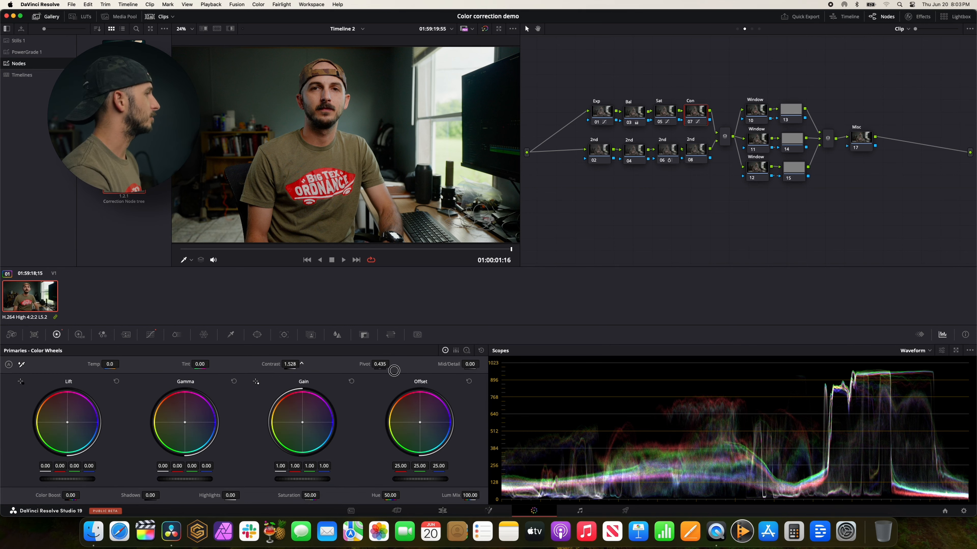
left_click(481, 350)
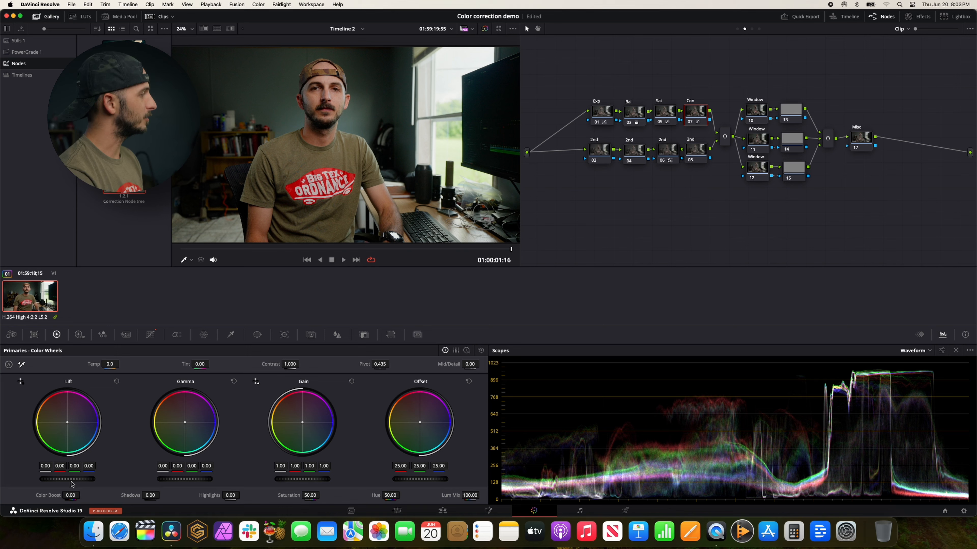
left_click(467, 350)
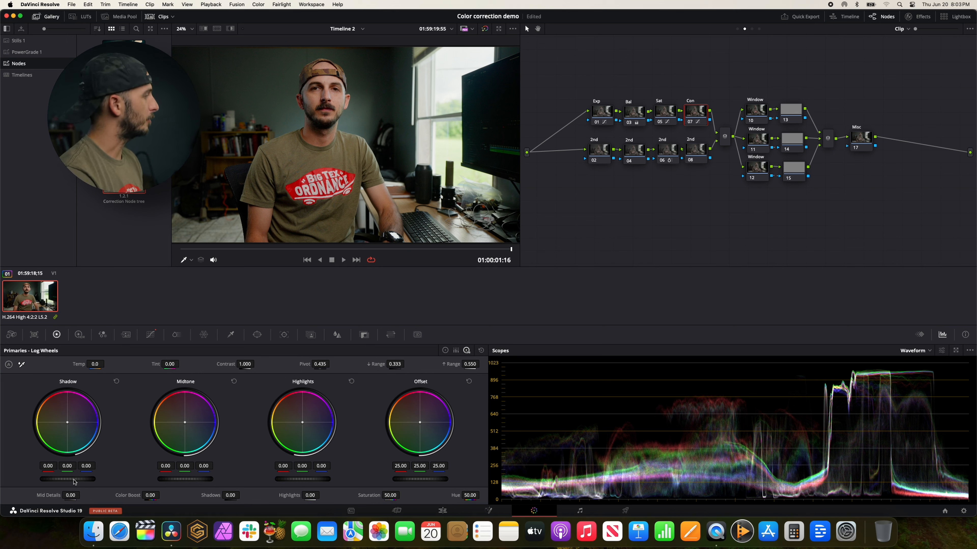
left_click(155, 340)
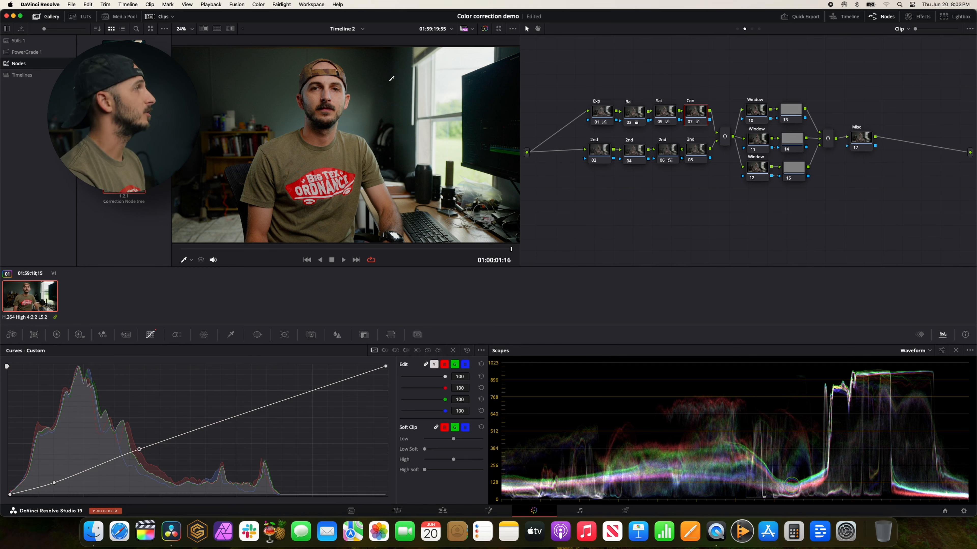
On Window node 10, start a freeform curve window and trace around the first dark object on the desk below the room's window.
left_click(758, 112)
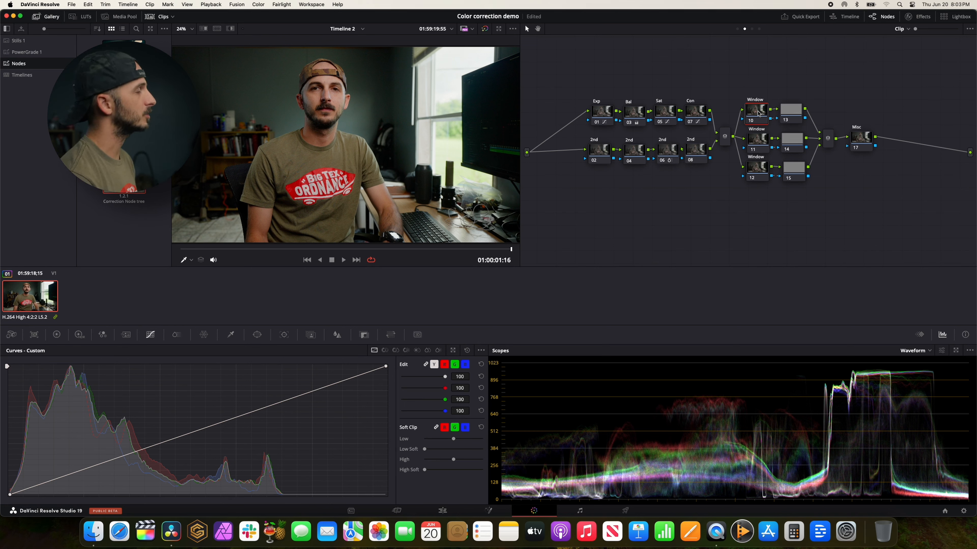
left_click_drag(759, 113, 761, 113)
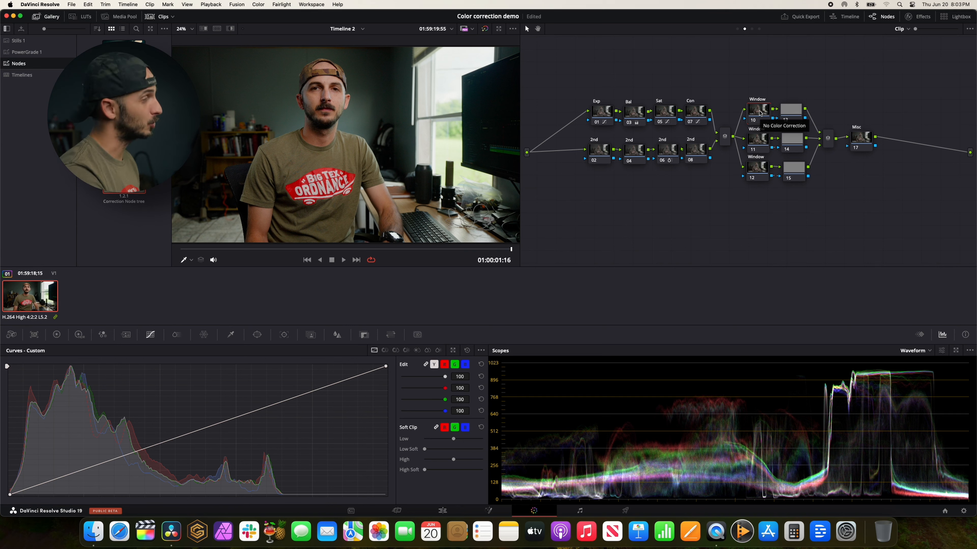
left_click(255, 337)
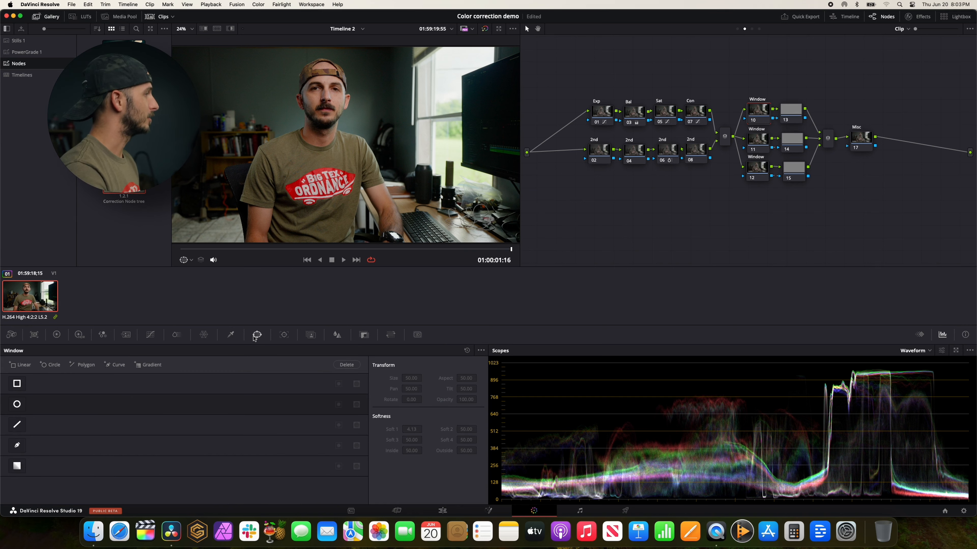
left_click(19, 446)
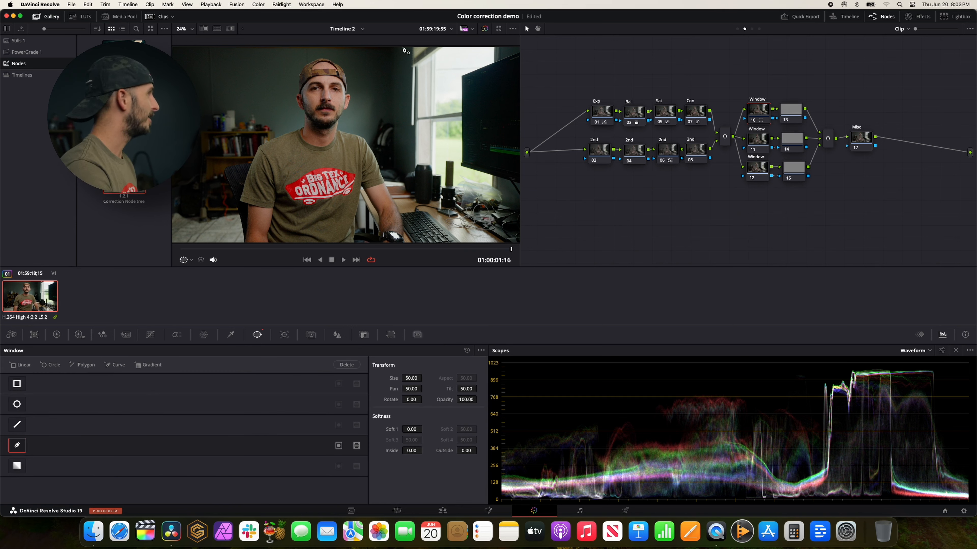
left_click(418, 166)
left_click(428, 166)
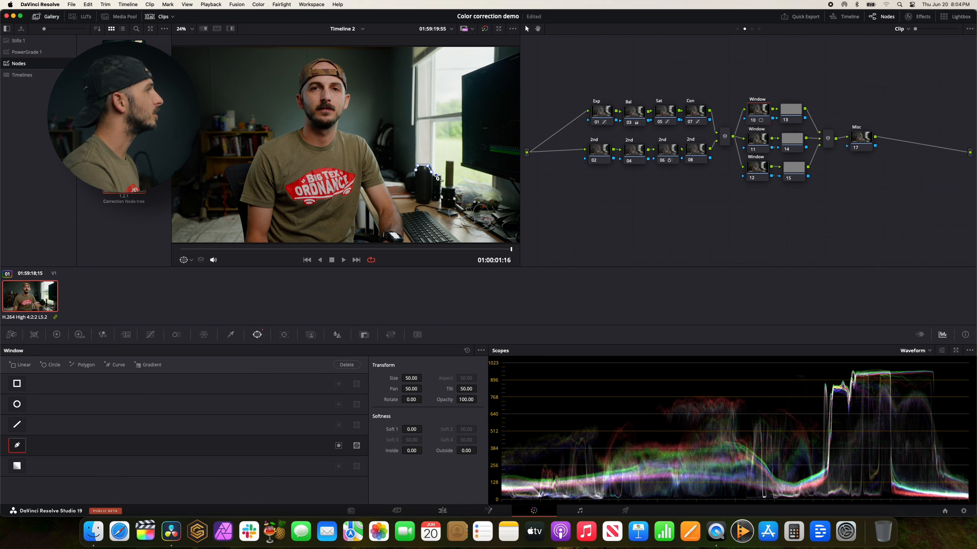
left_click(438, 175)
left_click(442, 199)
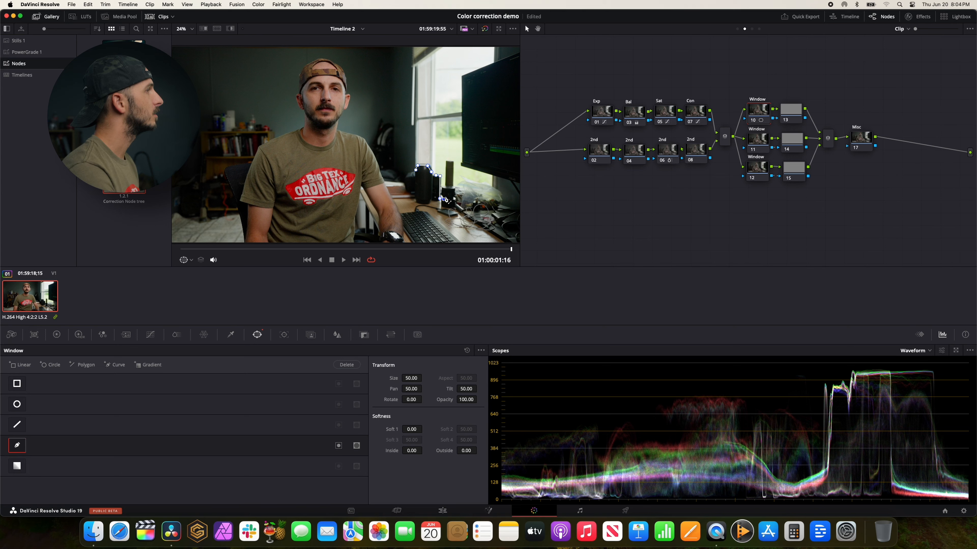
Continue the outline around the second dark desk object, along the monitor's lower edge and up its left side to its upper edge.
left_click(451, 163)
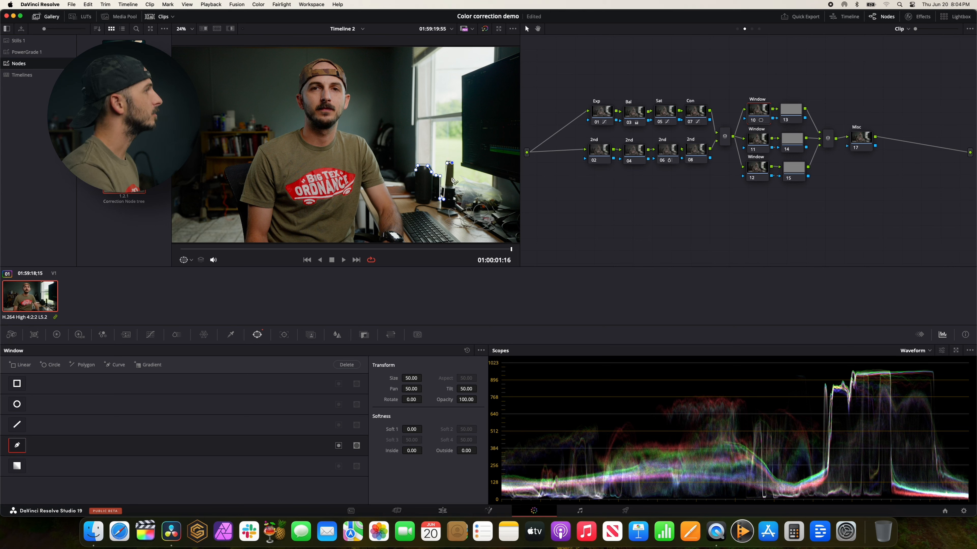
left_click(452, 191)
left_click(493, 199)
left_click(494, 175)
left_click(464, 165)
left_click(463, 77)
left_click(495, 64)
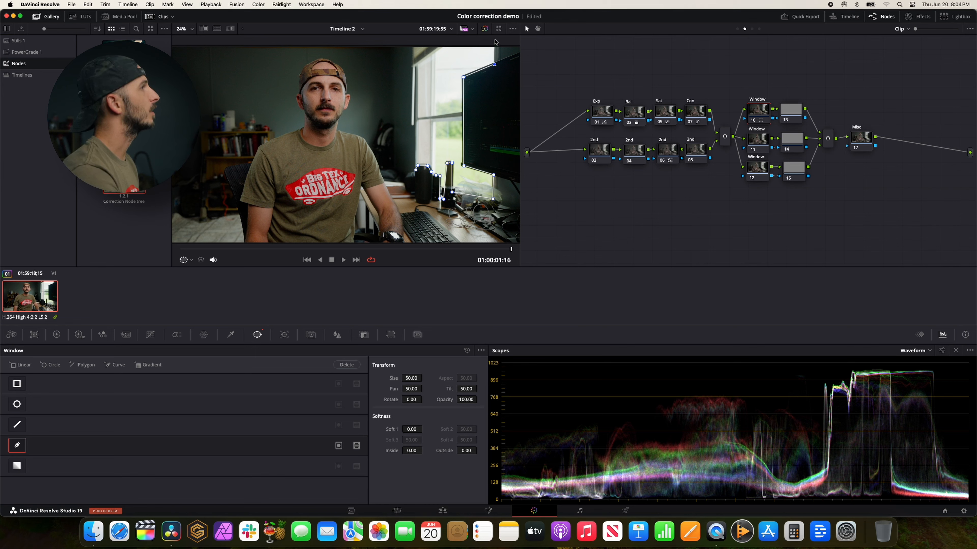
Extend the outline above the frame over the room's bright window and close the shape at its starting point.
scroll(485, 59, "down", 4)
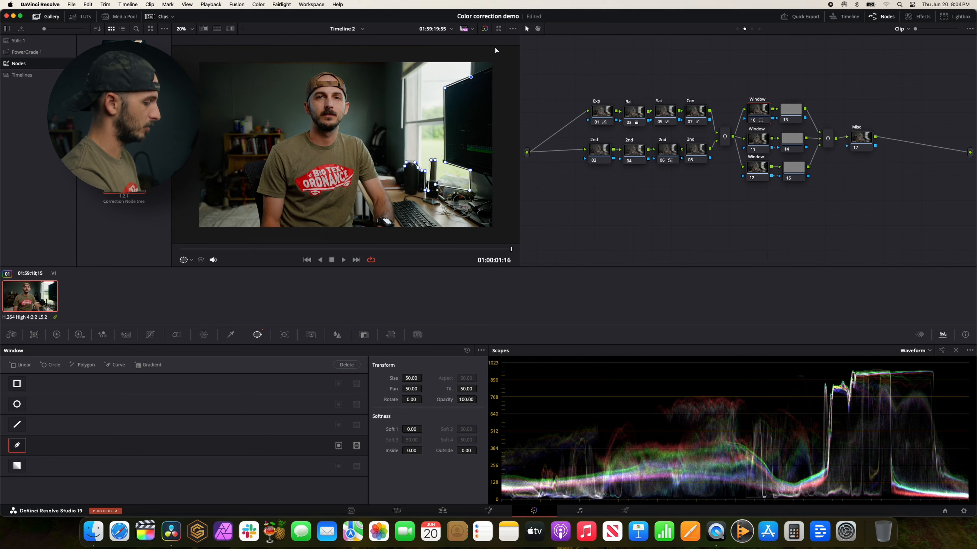
left_click(411, 83)
left_click(375, 95)
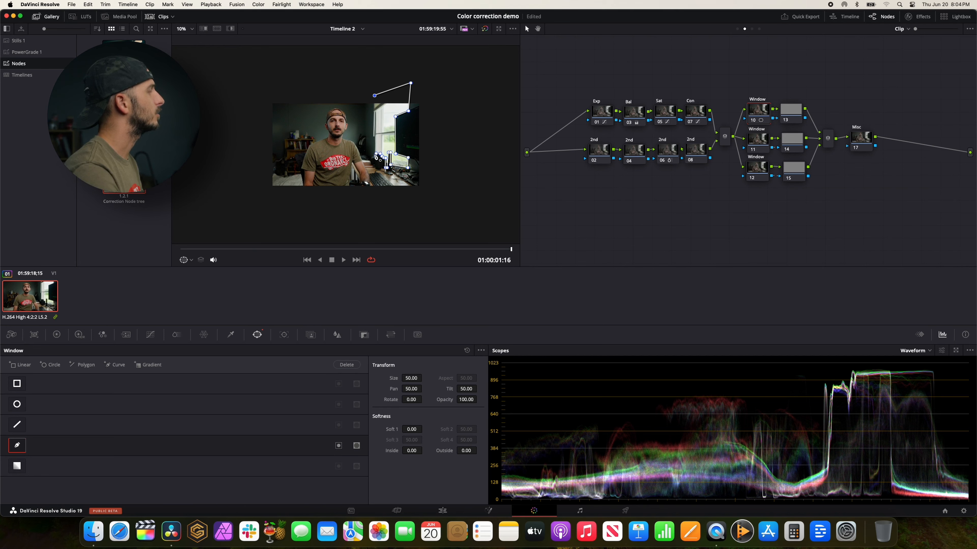
scroll(376, 157, "up", 3)
left_click(406, 165)
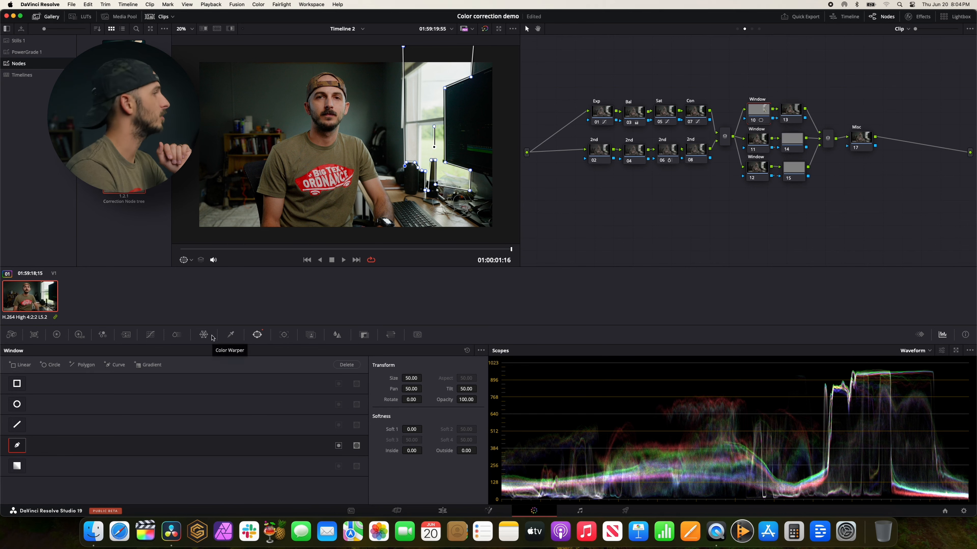
Pull the midtones of Window node 10's custom curve well down to darken the masked bright window.
left_click(150, 335)
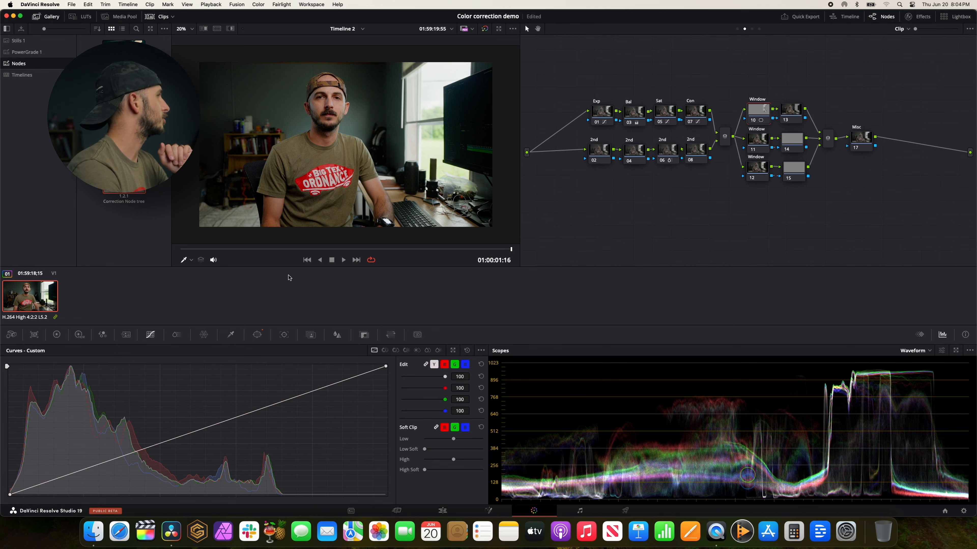
left_click_drag(207, 430, 218, 460)
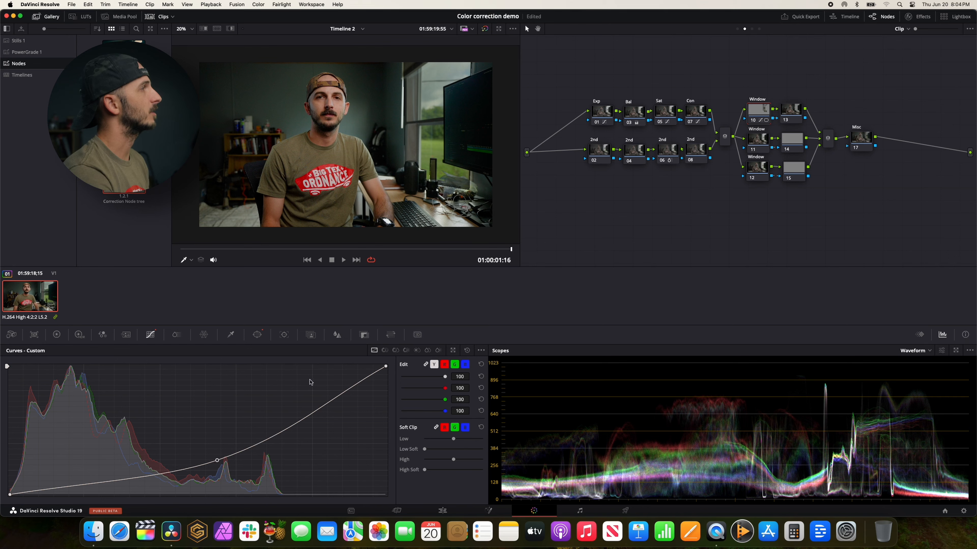
Increase the edge softness of Window node 10's freeform window mask to 4.40.
left_click(257, 335)
left_click_drag(410, 429, 445, 427)
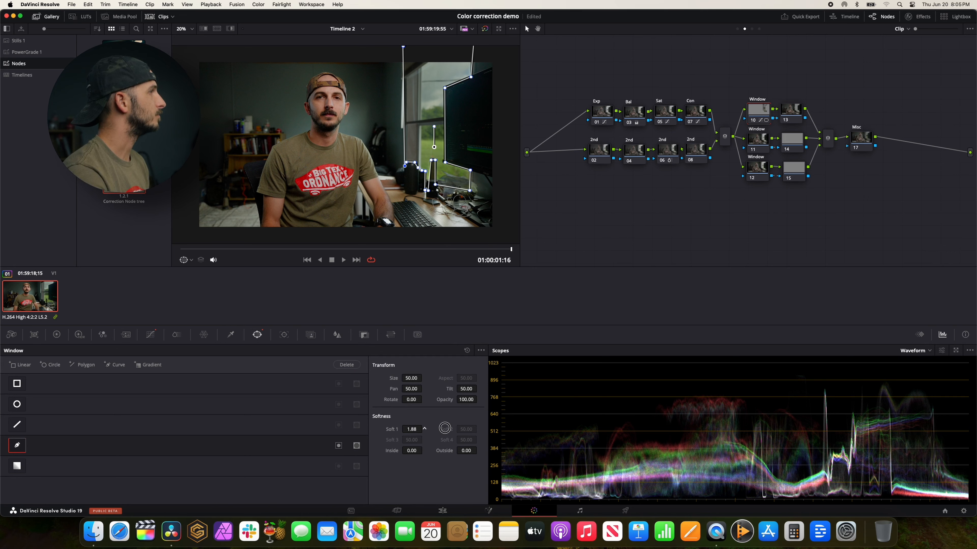
left_click(151, 336)
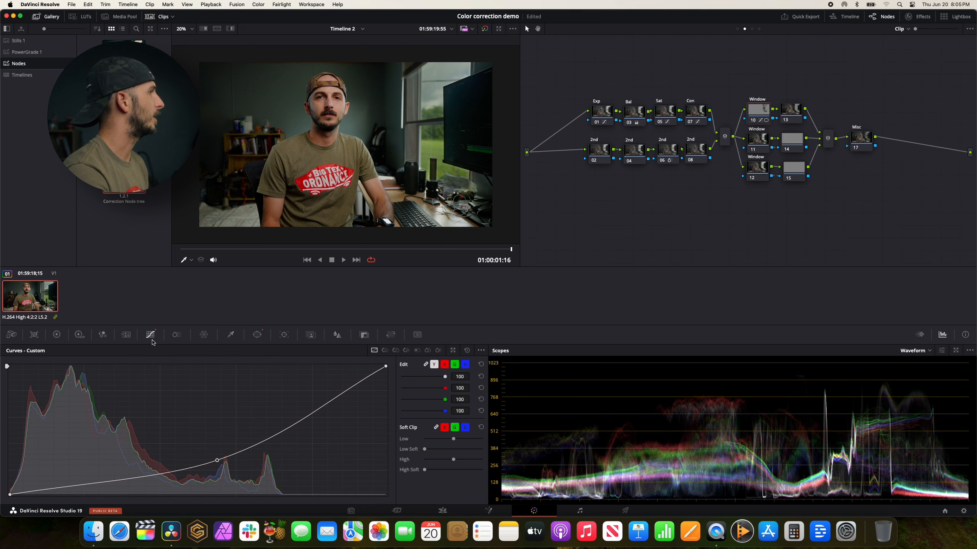
left_click(257, 335)
left_click_drag(420, 428, 463, 428)
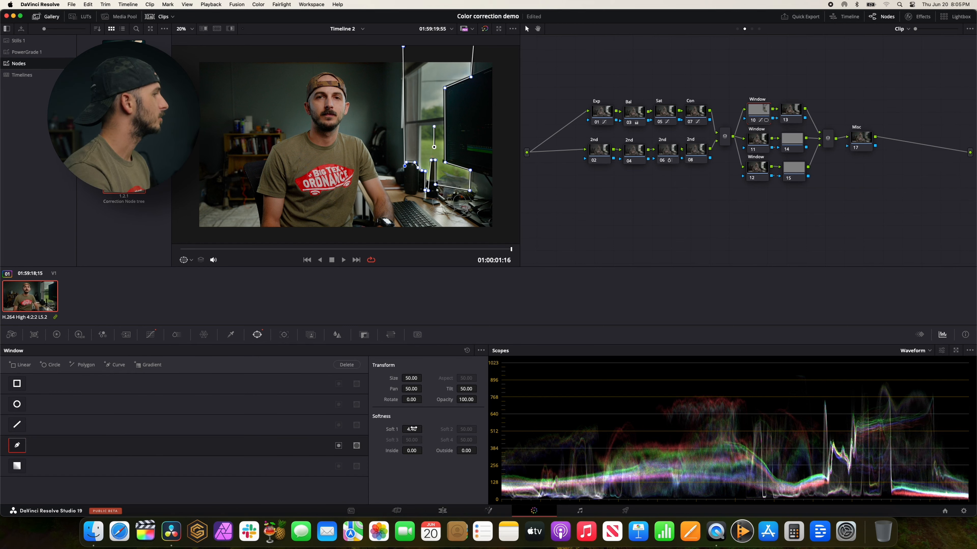
Reset Window node 10's custom curve and pull its upper midtones down only slightly for a subtler darkening.
left_click(155, 336)
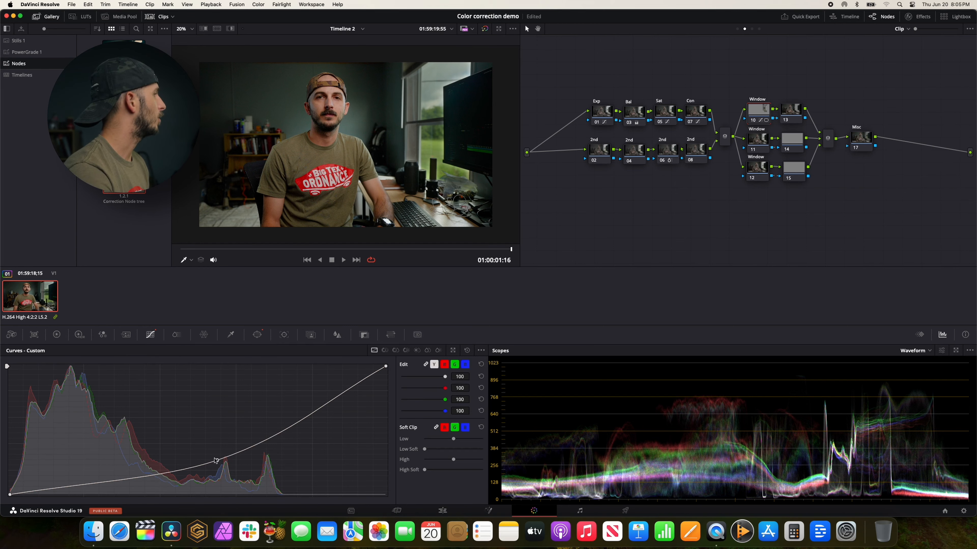
left_click(467, 350)
left_click_drag(255, 412, 262, 428)
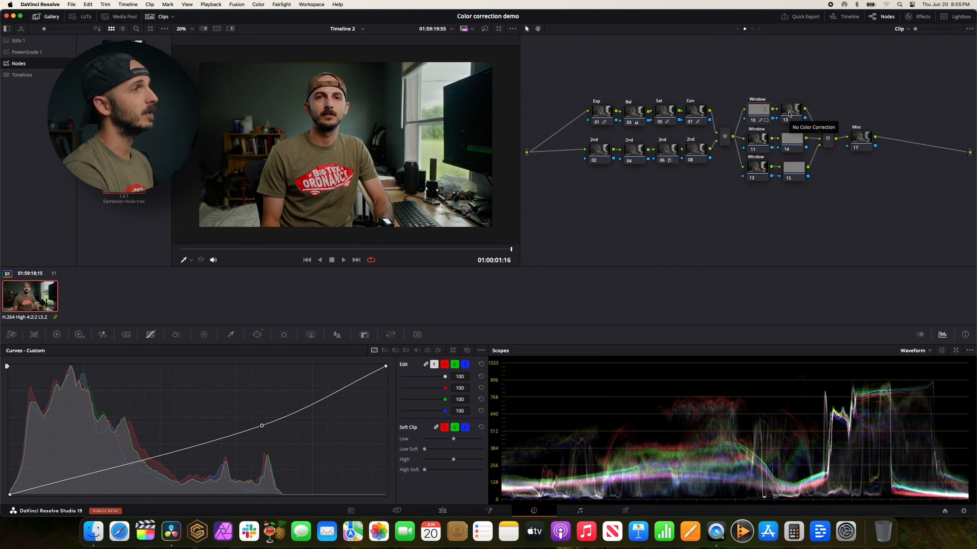
Try lifting the shadows on node 13's custom curve, and reset that curve.
left_click(789, 114)
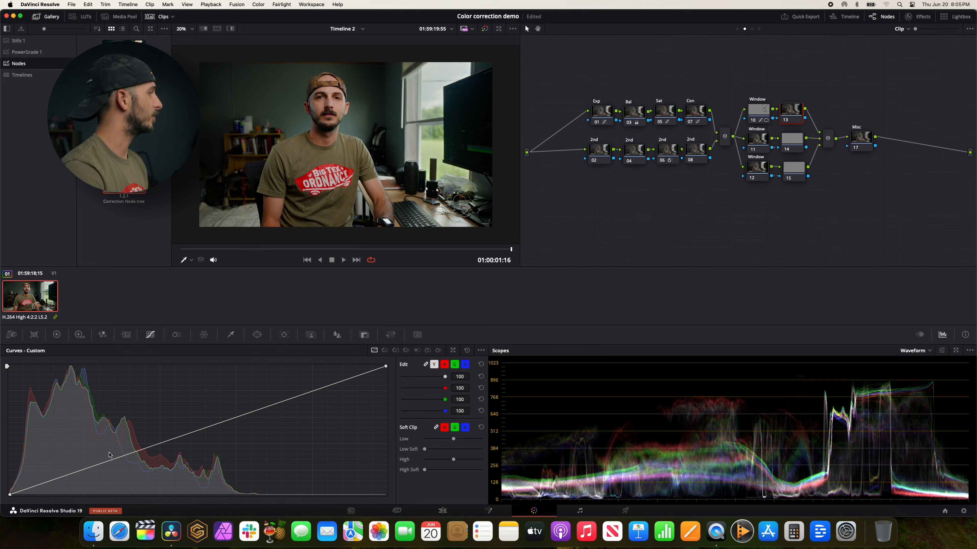
left_click_drag(121, 458, 122, 450)
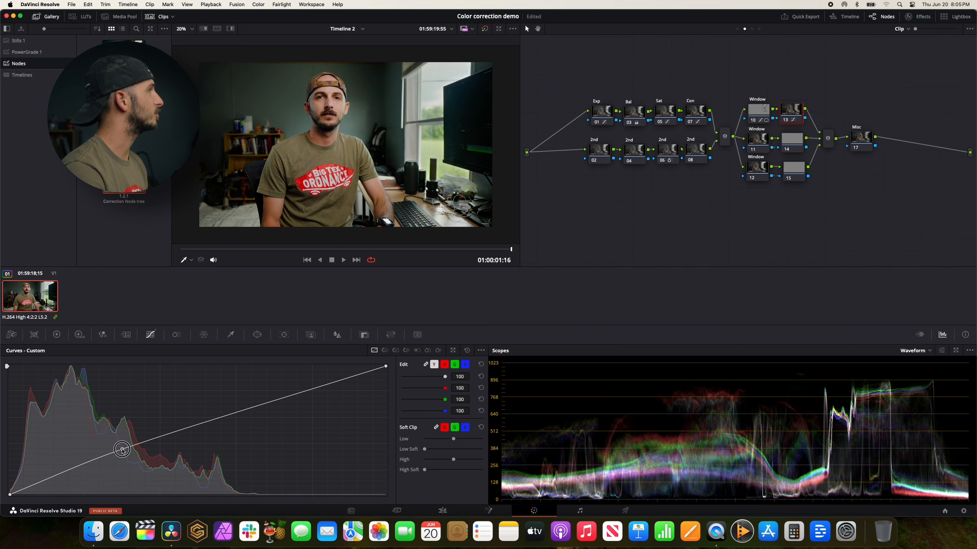
left_click(467, 350)
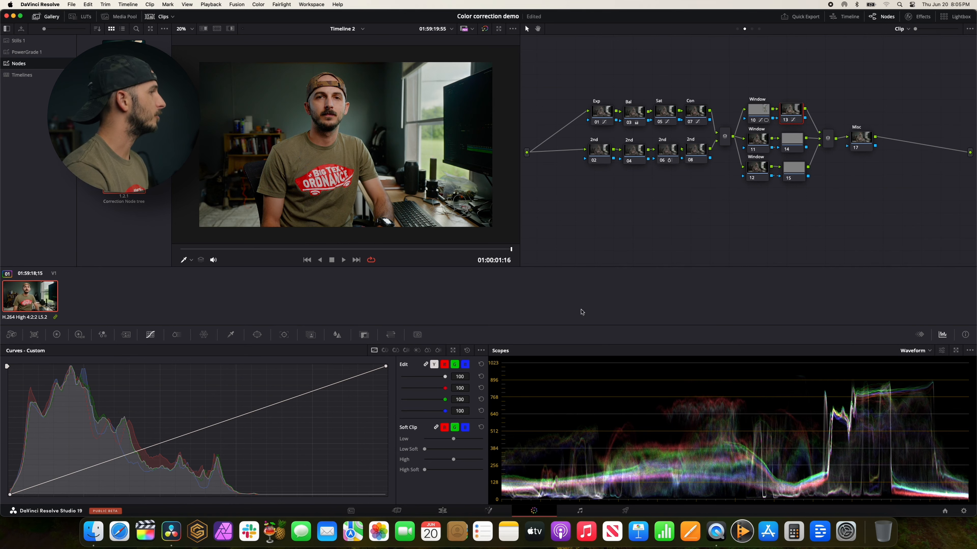
Add a circle window to Window node 11 and stretch it wide and tall beyond the frame, to a size of about 68.84.
left_click(761, 145)
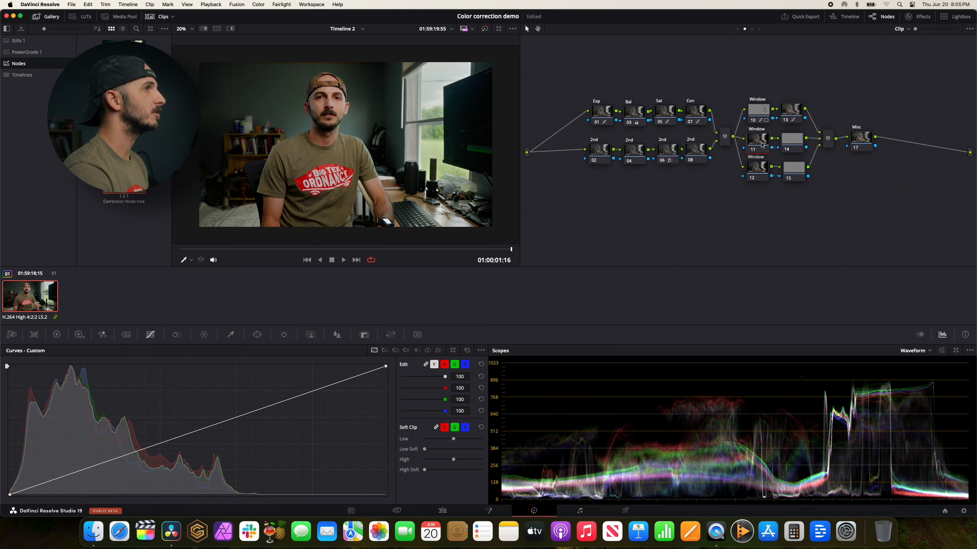
left_click(266, 334)
left_click(17, 404)
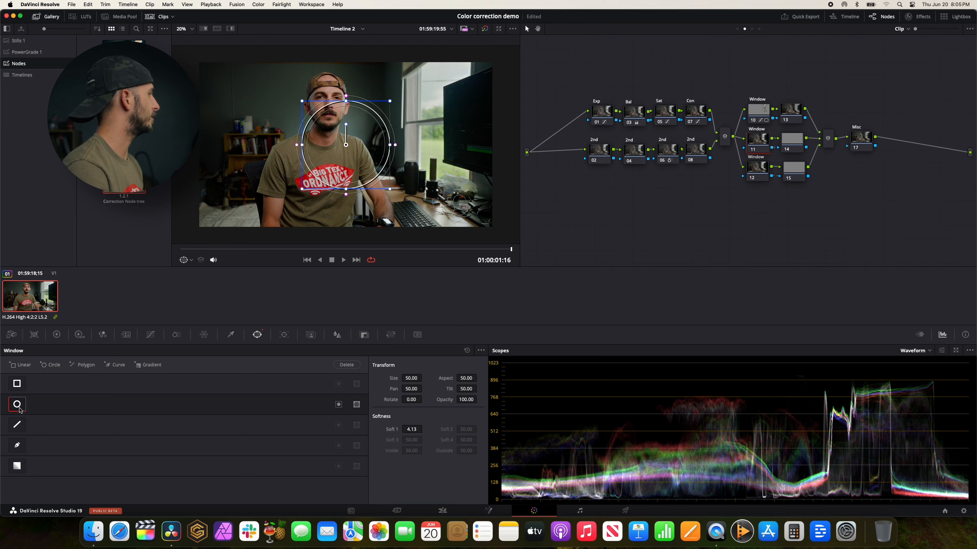
left_click_drag(304, 145, 258, 142)
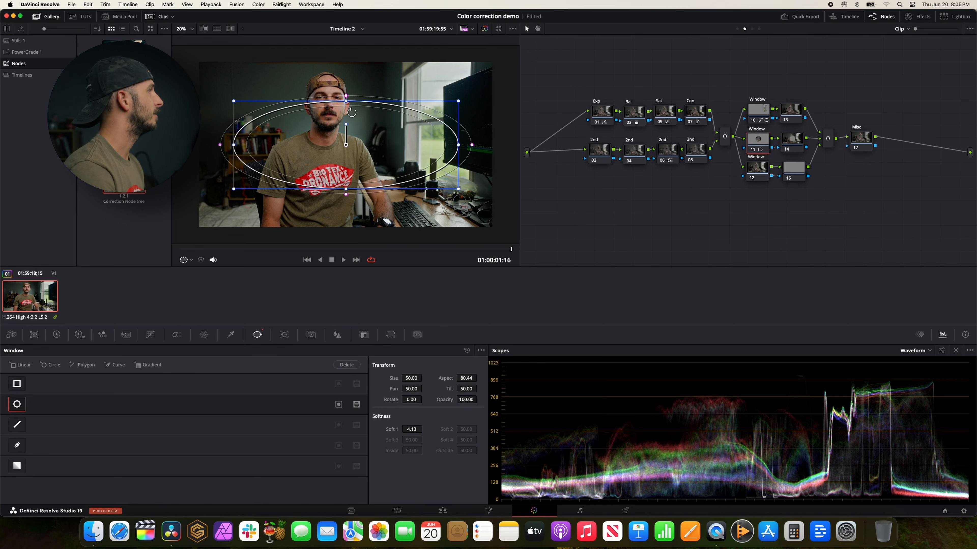
left_click_drag(346, 102, 340, 31)
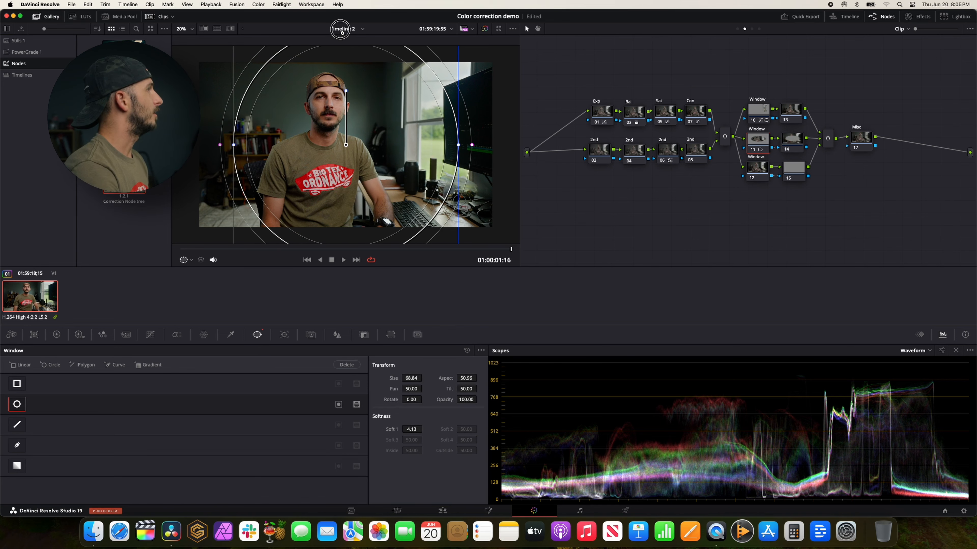
Soften the circle window's edge to about 19.87 and shift it over the man, at pan about 46.70 and tilt about 52.75.
left_click_drag(471, 145, 519, 145)
left_click_drag(458, 146, 395, 129)
scroll(394, 130, "down", 10)
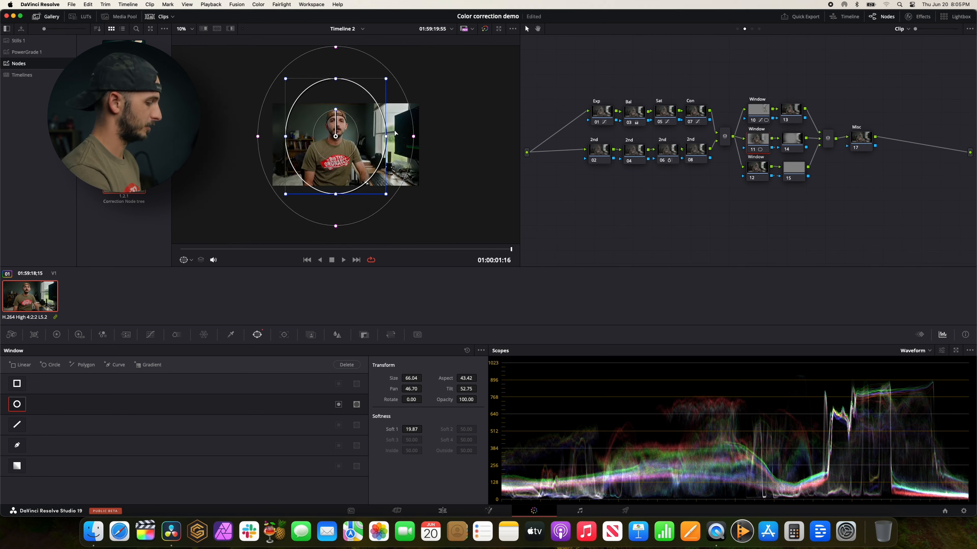
Reshape the window into a taller oval with softness about 34.49 and centre it on the man at tilt about 49.94.
scroll(358, 161, "up", 5)
left_click_drag(386, 196, 405, 218)
left_click_drag(435, 148, 369, 142)
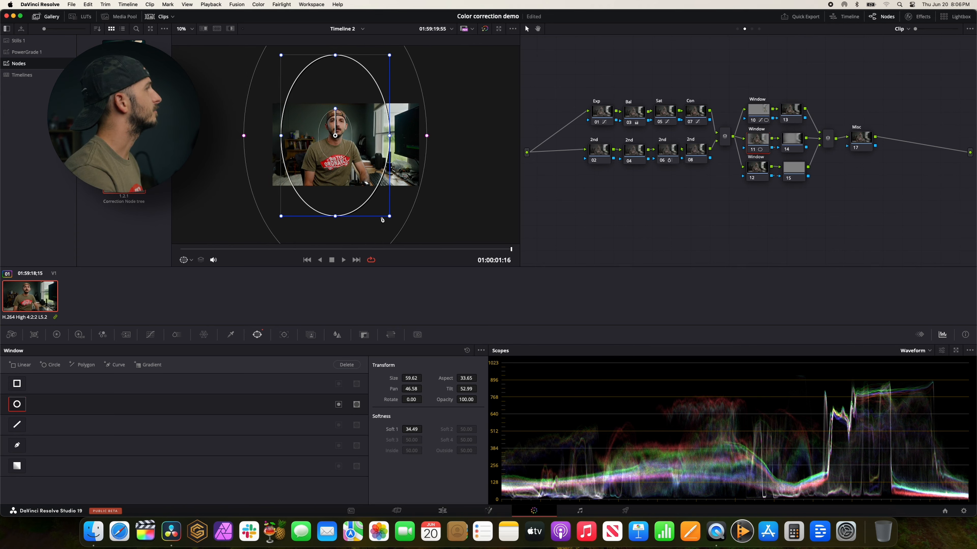
left_click_drag(390, 219, 400, 233)
left_click_drag(370, 179, 369, 188)
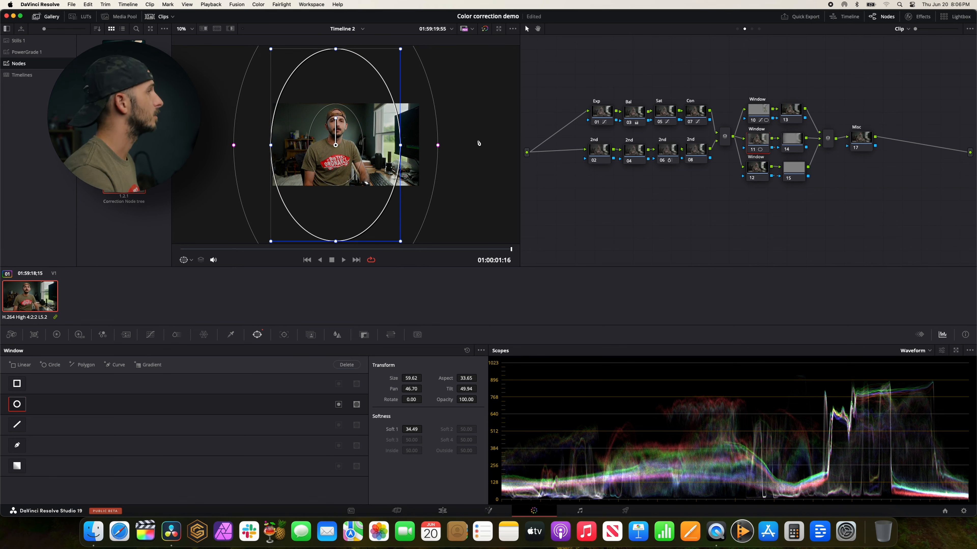
scroll(478, 142, "up", 3)
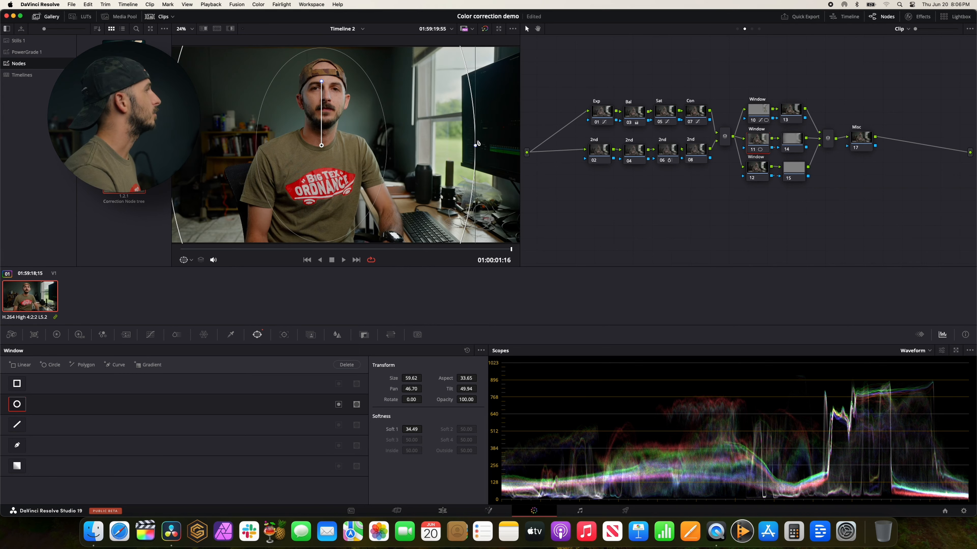
Add a midtone point and a shadow point to Window node 11's custom curve, keeping both on the straight line.
left_click(150, 335)
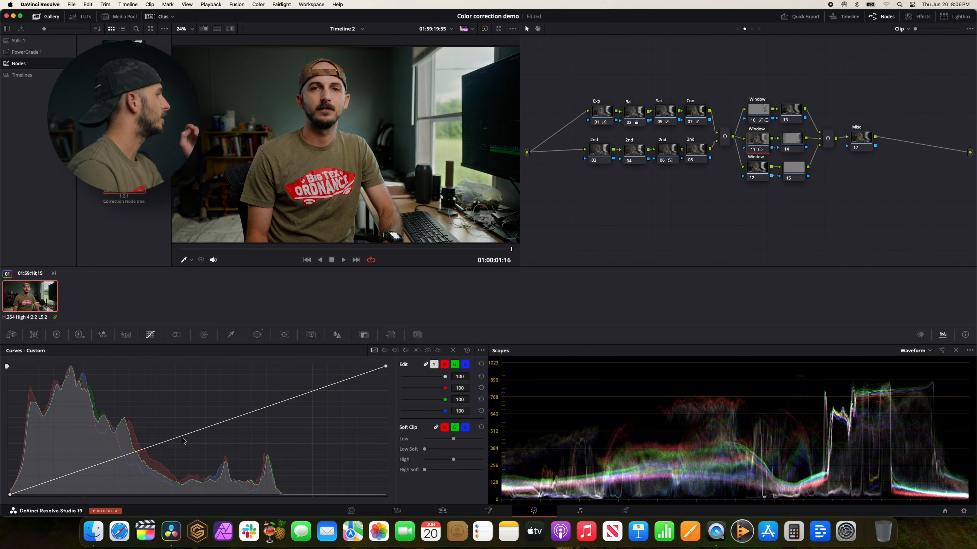
left_click_drag(183, 439, 178, 437)
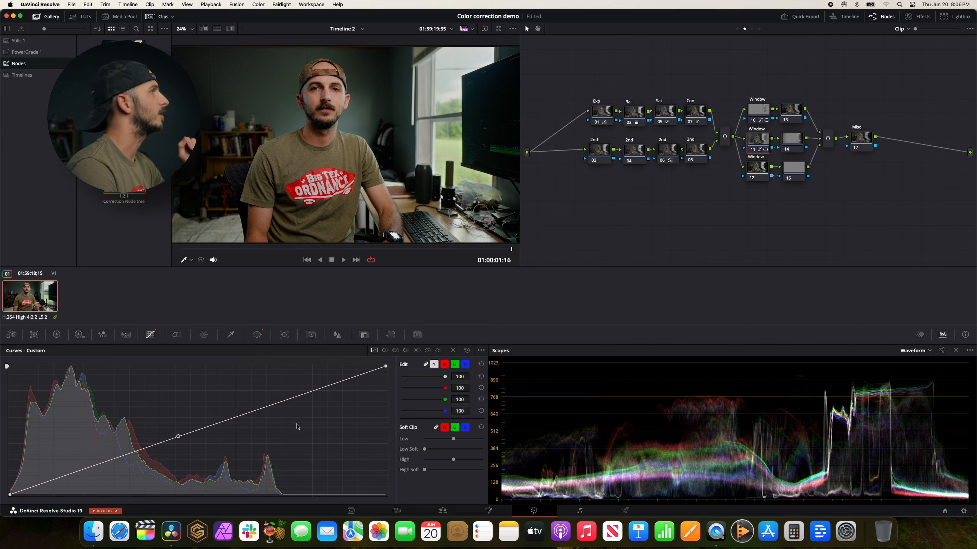
left_click(87, 470)
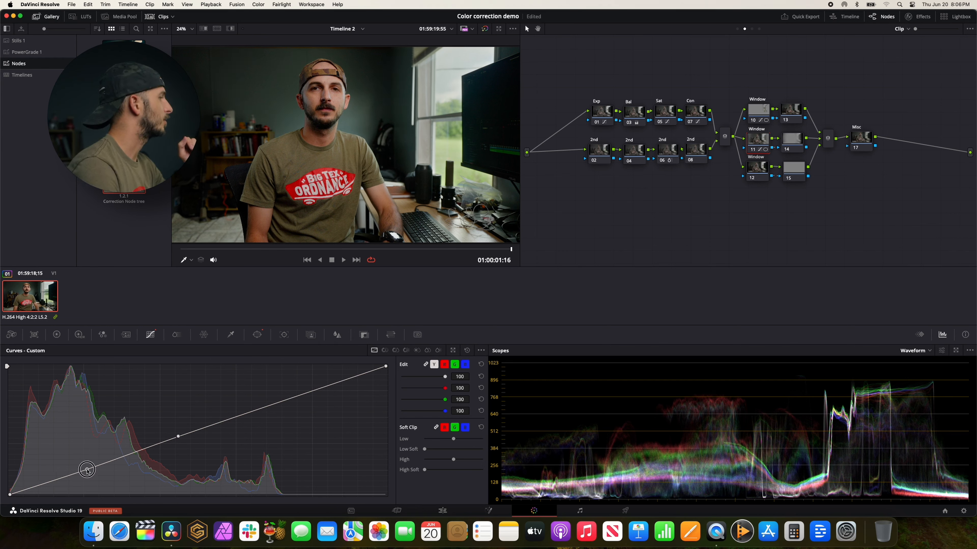
left_click_drag(87, 471, 86, 470)
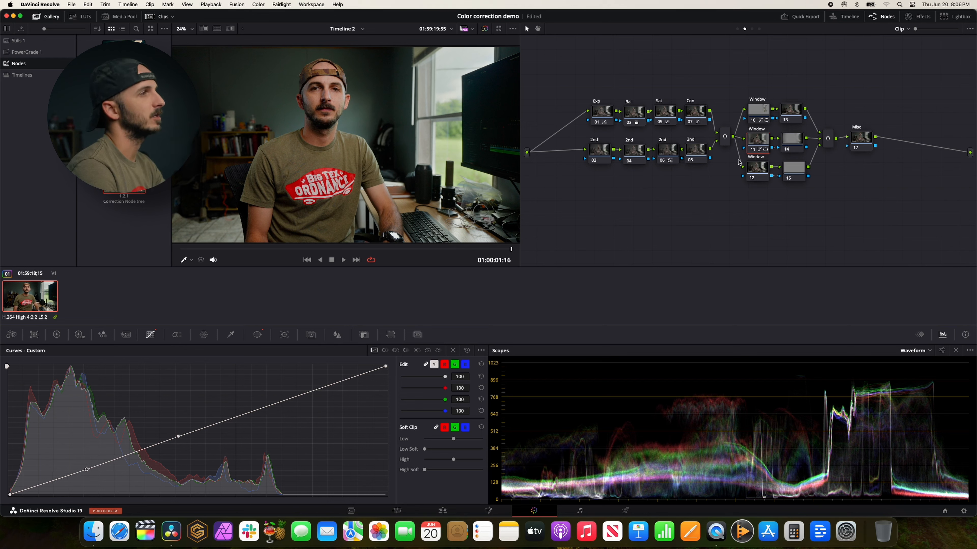
Try pulling the midtones of node 14's custom curve down slightly to darken the area outside the oval.
left_click(787, 144)
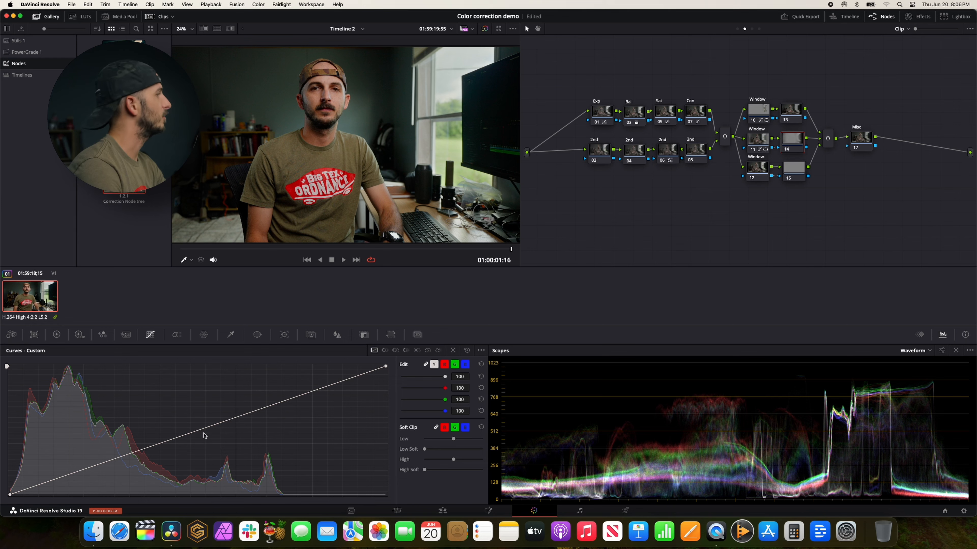
left_click_drag(196, 435, 202, 439)
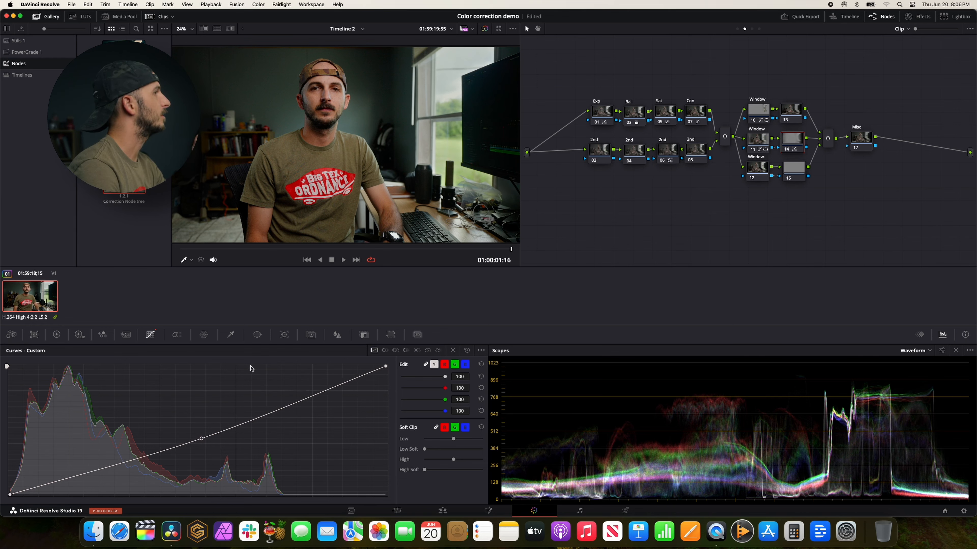
Move Window node 11's oval up slightly over the man, to pan about 46.83 and tilt about 51.77.
left_click(259, 337)
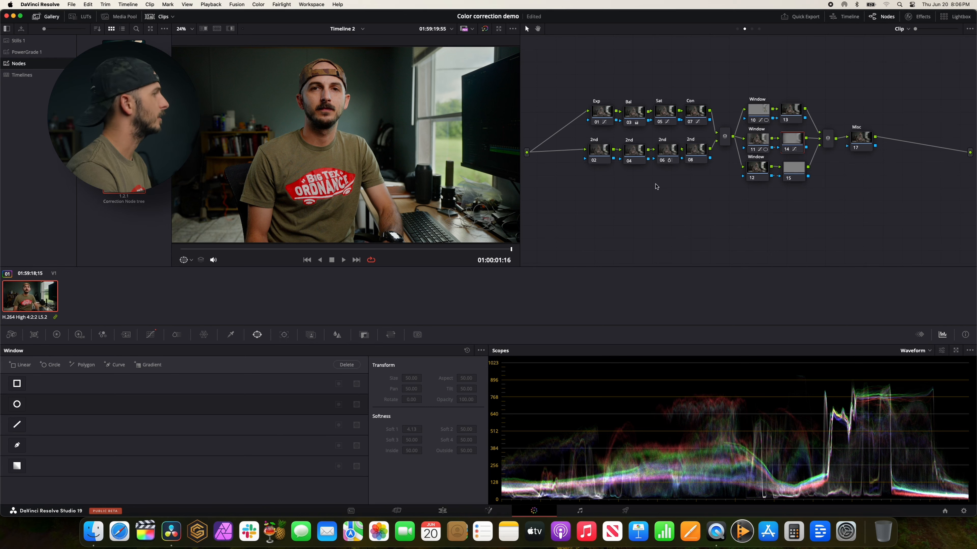
left_click(756, 143)
key("super+minus")
key("super+minus")
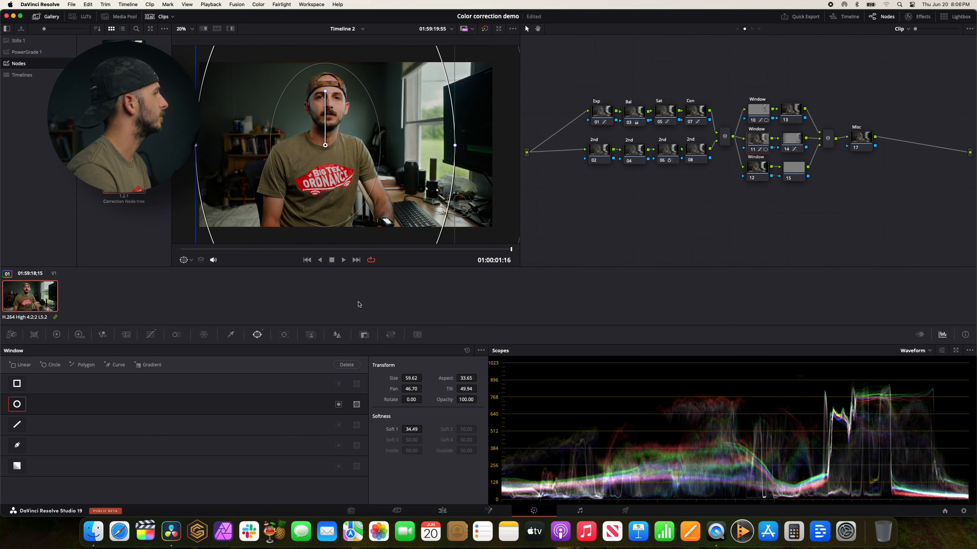
left_click_drag(401, 244, 361, 194)
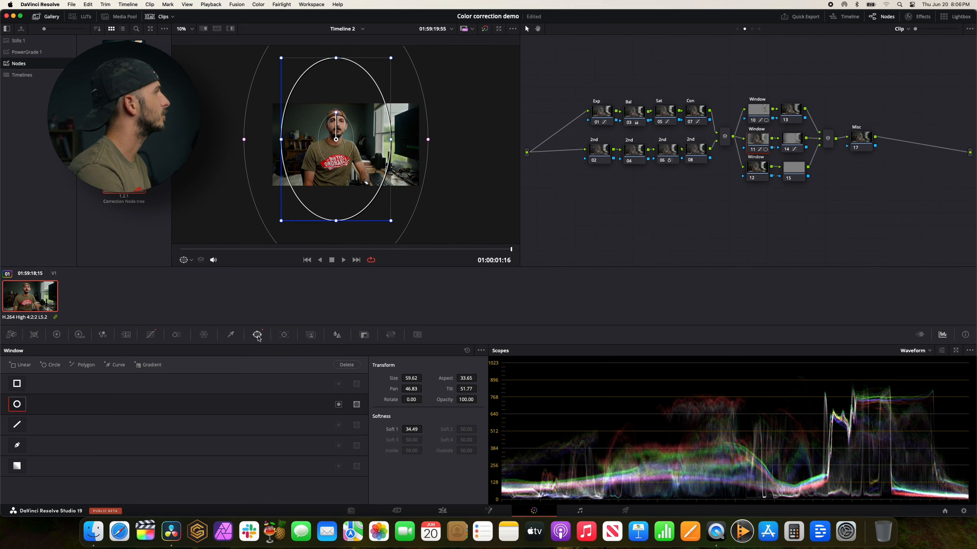
Reset node 14's custom curve and pull its midtones slightly down to darken the surroundings outside the oval.
left_click(789, 145)
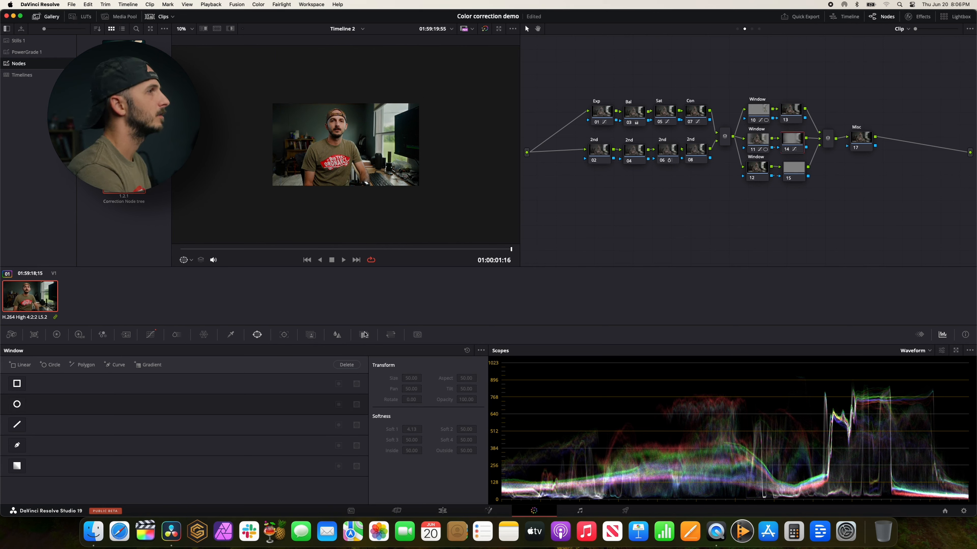
left_click(149, 336)
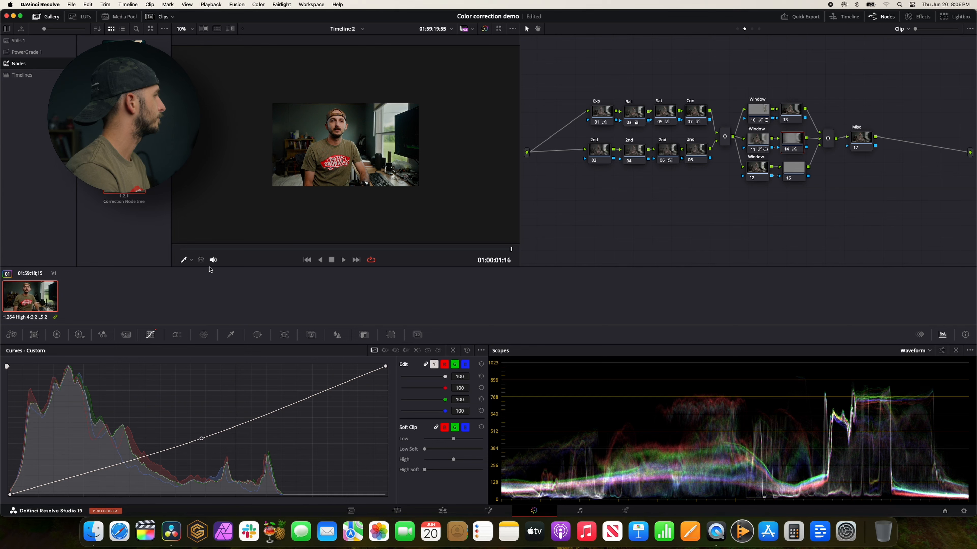
key("shift+z")
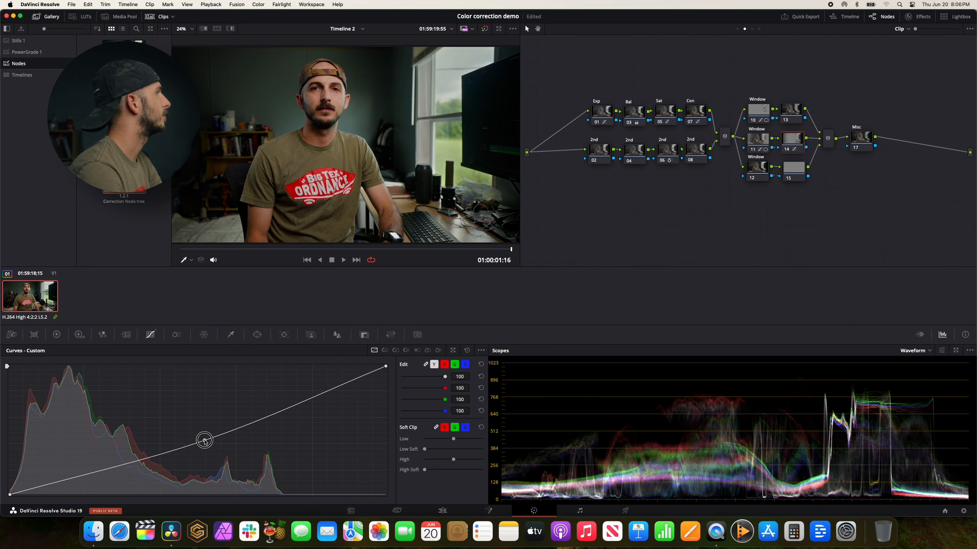
mouse_move(205, 438)
left_mouse_down()
mouse_move(225, 464)
mouse_move(207, 434)
left_mouse_up()
left_click(467, 352)
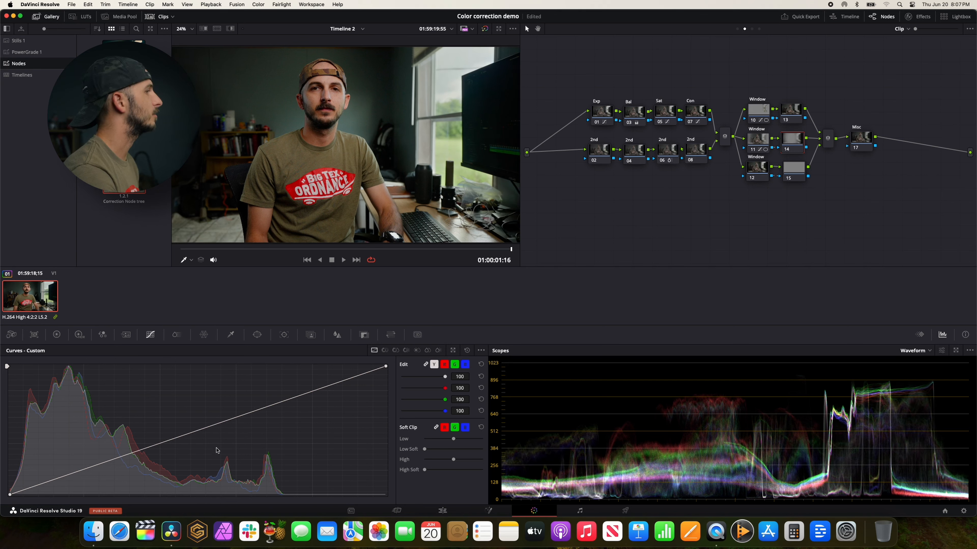
left_click_drag(187, 437, 188, 442)
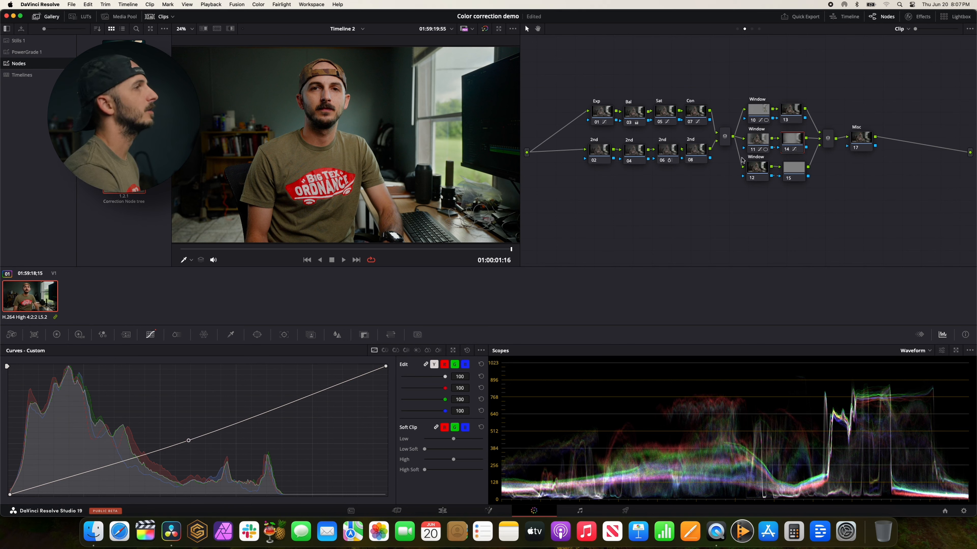
Return to Window node 11's custom curve for the oval around the man.
left_click(758, 139)
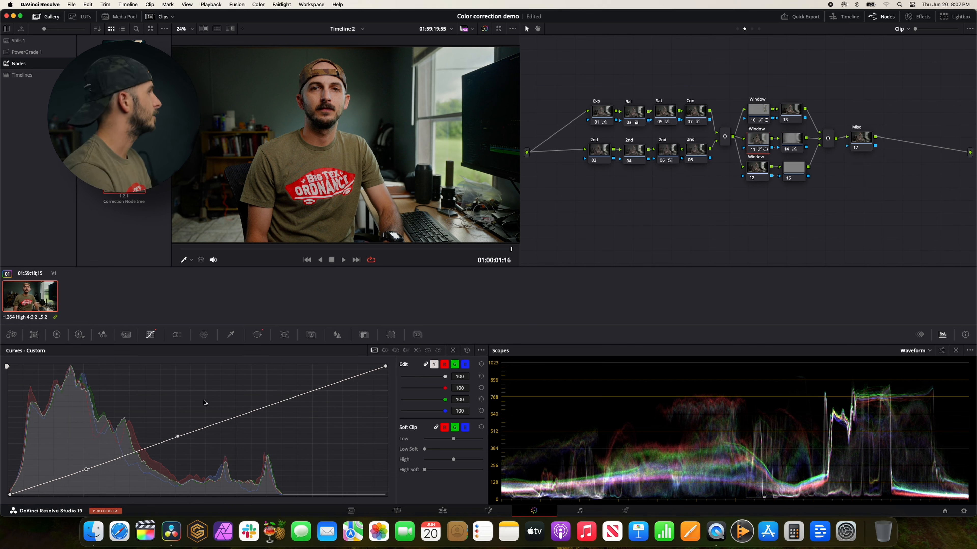